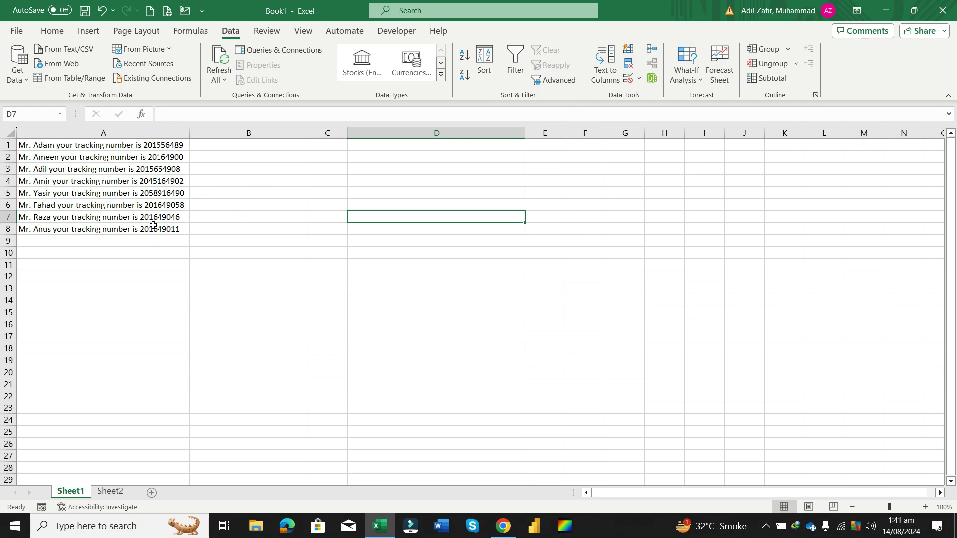
# - Look over the tracking-number lines in A1 and B1, then bring up the ChatGPT chat
pyautogui.click(161, 147)
pyautogui.click(231, 146)
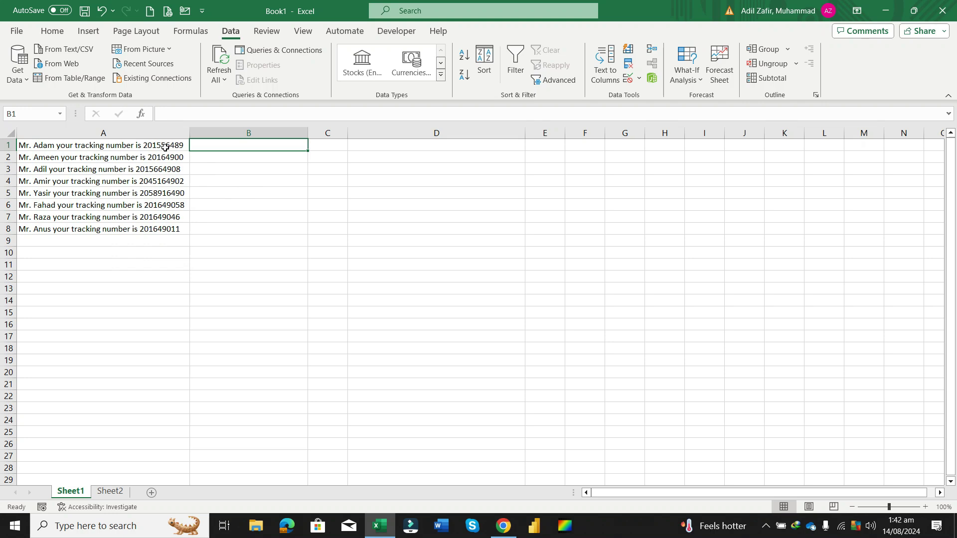
pyautogui.hotkey('alt', 'Tab')
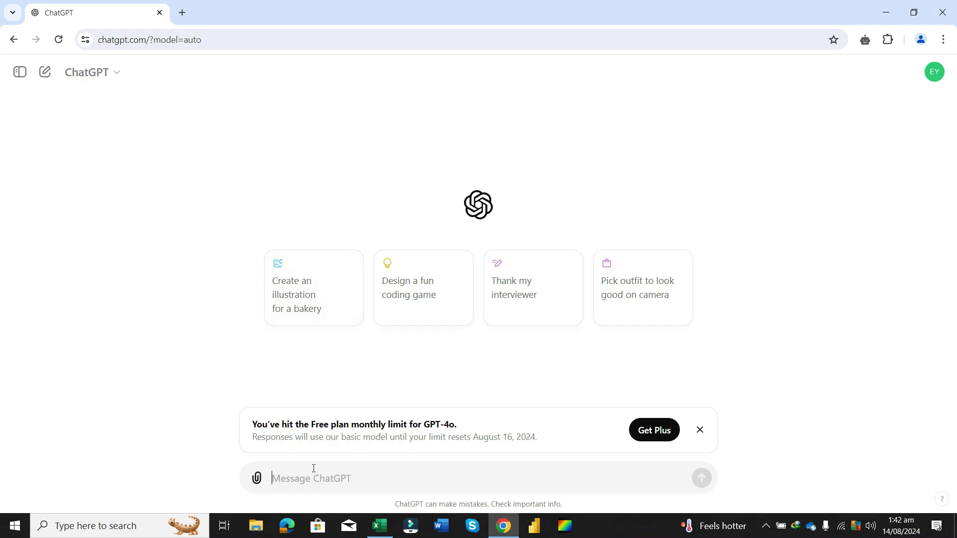
# - Write a ChatGPT request for a formula that pulls the trailing numbers from each line
pyautogui.click(319, 483)
pyautogui.hotkey('alt', 'Tab')
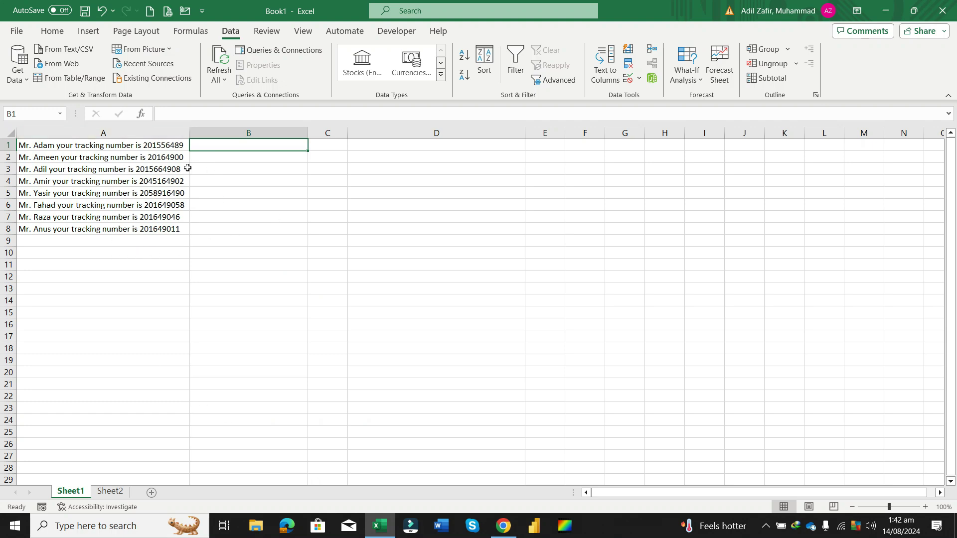
pyautogui.hotkey('alt', 'Tab')
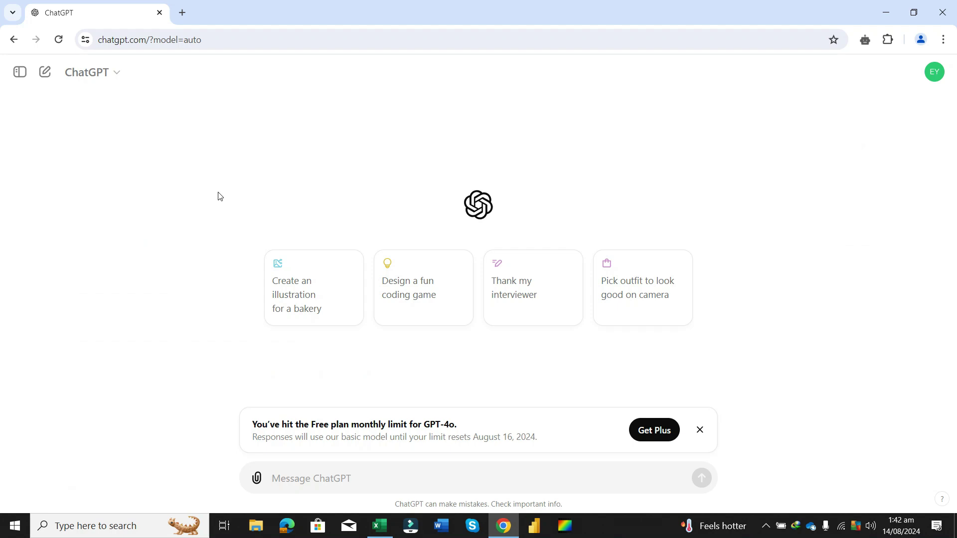
pyautogui.write('mujhe ek formula bana kr do ')
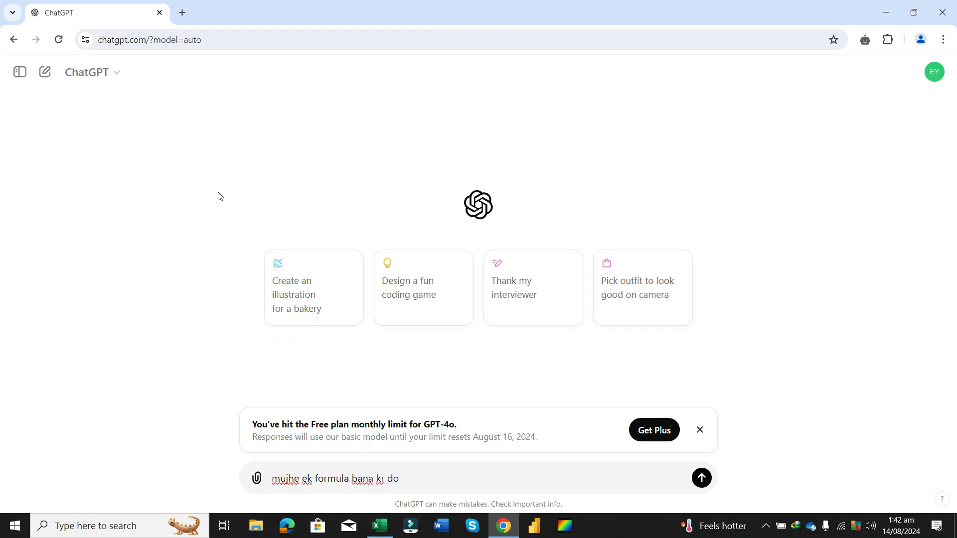
pyautogui.write('jis me wo ')
pyautogui.write('last k numbers nikal kr de')
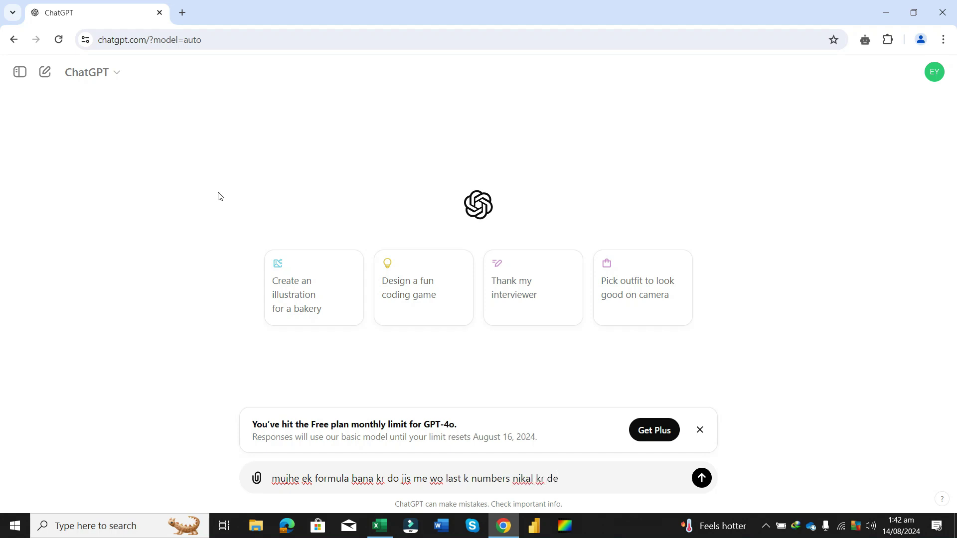
pyautogui.hotkey('shift', 'Return')
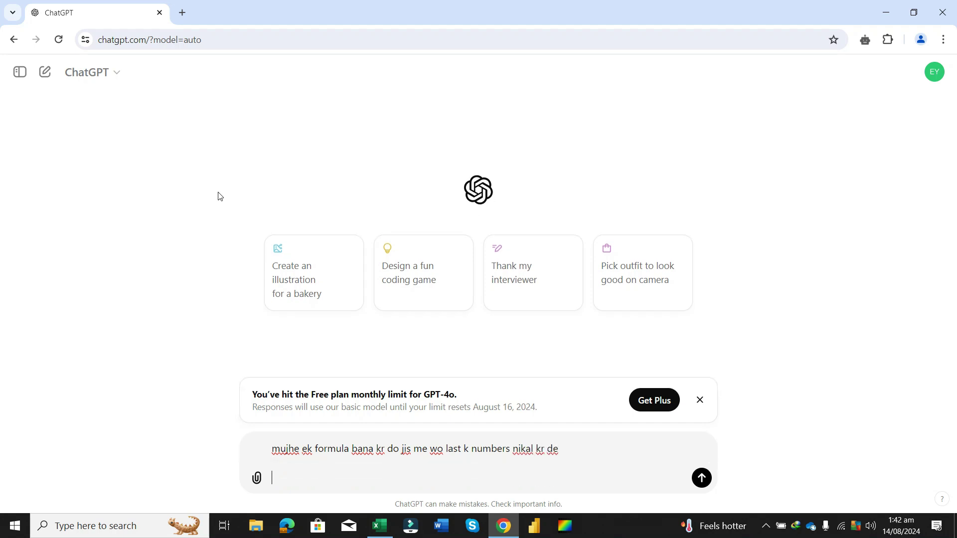
pyautogui.write('dta')
pyautogui.press('BackSpace')
pyautogui.write('ata is trahn se hy')
pyautogui.hotkey('shift', 'Return')
pyautogui.hotkey('shift', 'Return')
# - Paste the eight column A lines into the request, send it, and copy the =RIGHT(A1, 10) answer
pyautogui.hotkey('alt', 'Tab')
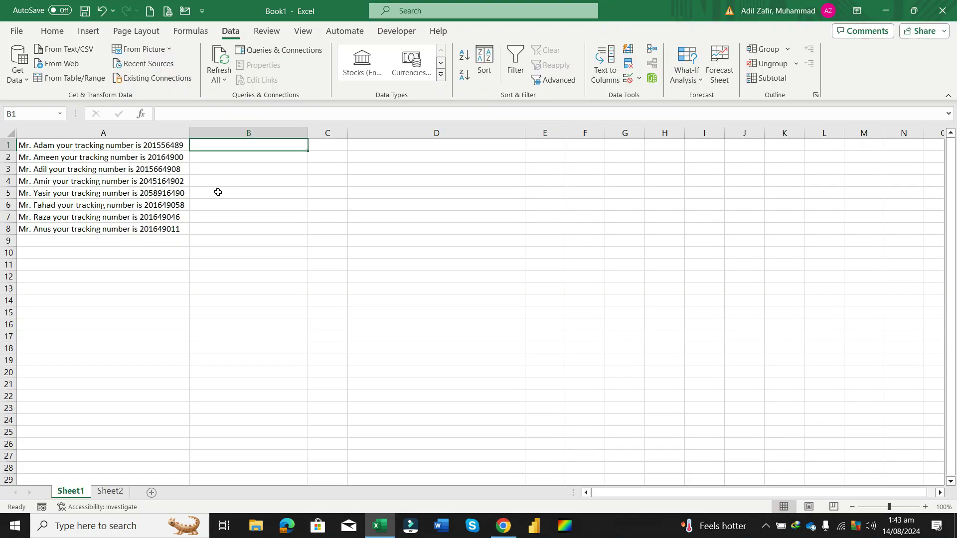
pyautogui.moveTo(174, 147); pyautogui.dragTo(172, 230)
pyautogui.hotkey('ctrl', 'c')
pyautogui.hotkey('alt', 'Tab')
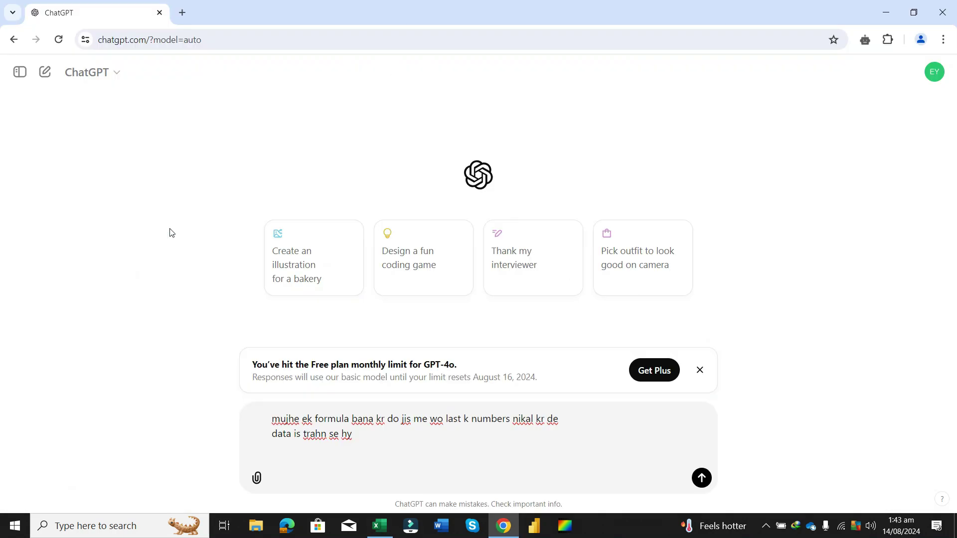
pyautogui.hotkey('ctrl', 'v')
pyautogui.press('Return')
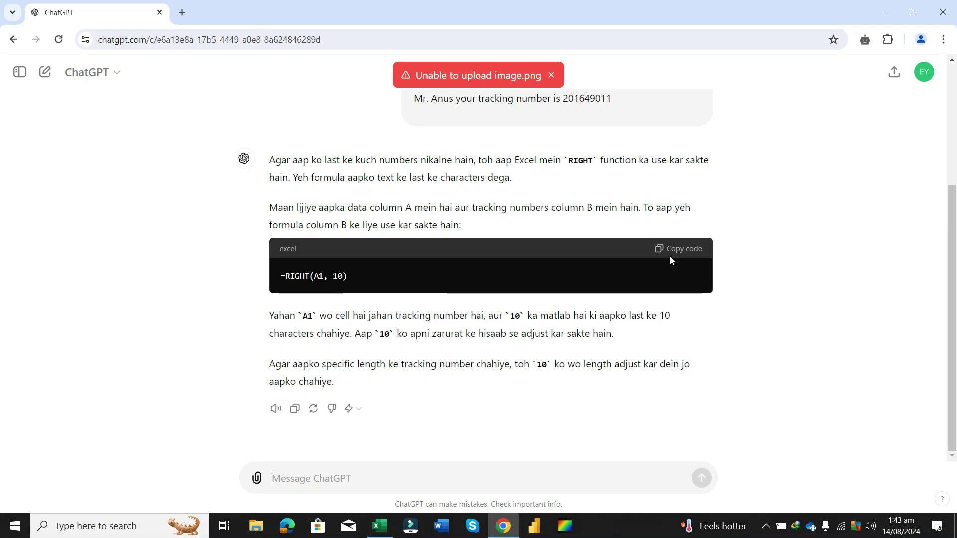
pyautogui.click(686, 251)
# - Paste =RIGHT(A1, 10) into B1 and fill it down through B8
pyautogui.hotkey('alt', 'Tab')
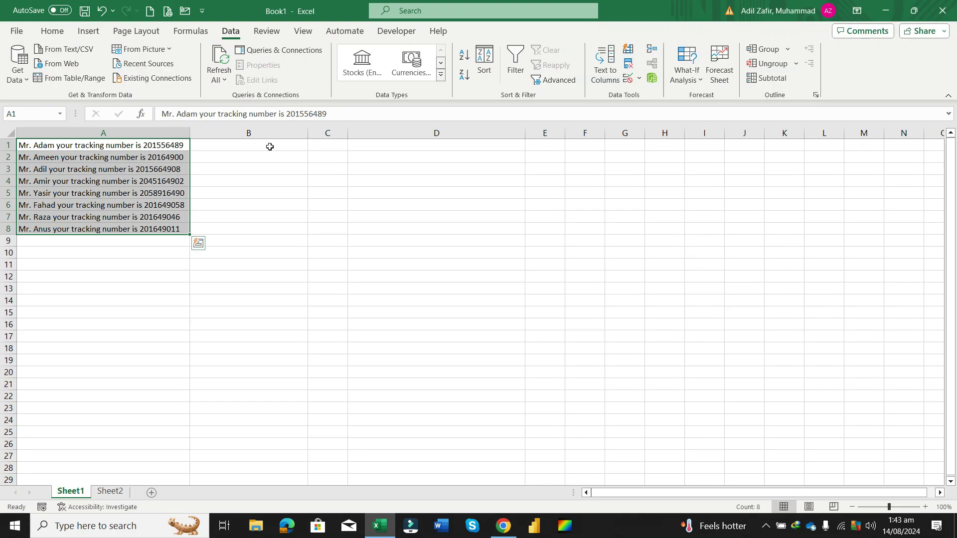
pyautogui.click(270, 146)
pyautogui.hotkey('ctrl', 'v')
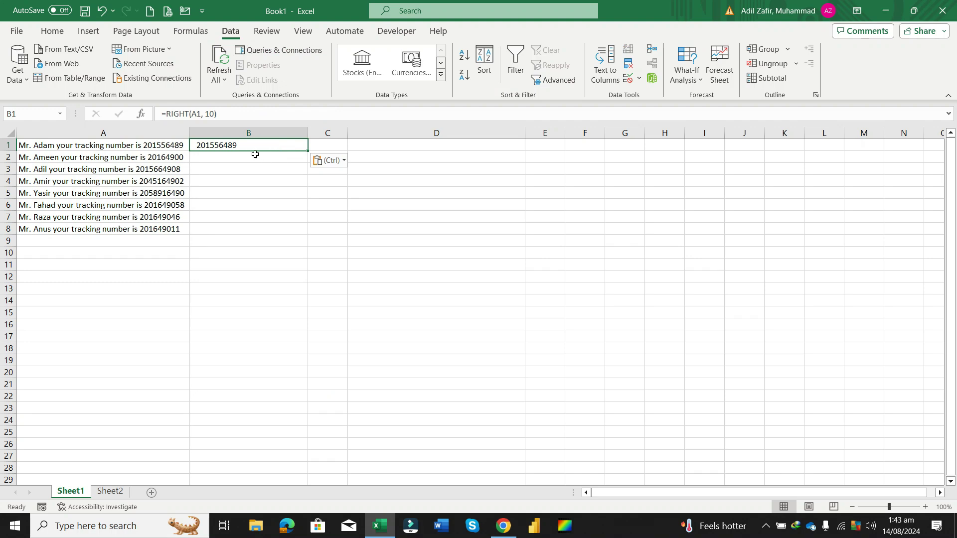
pyautogui.doubleClick(307, 151)
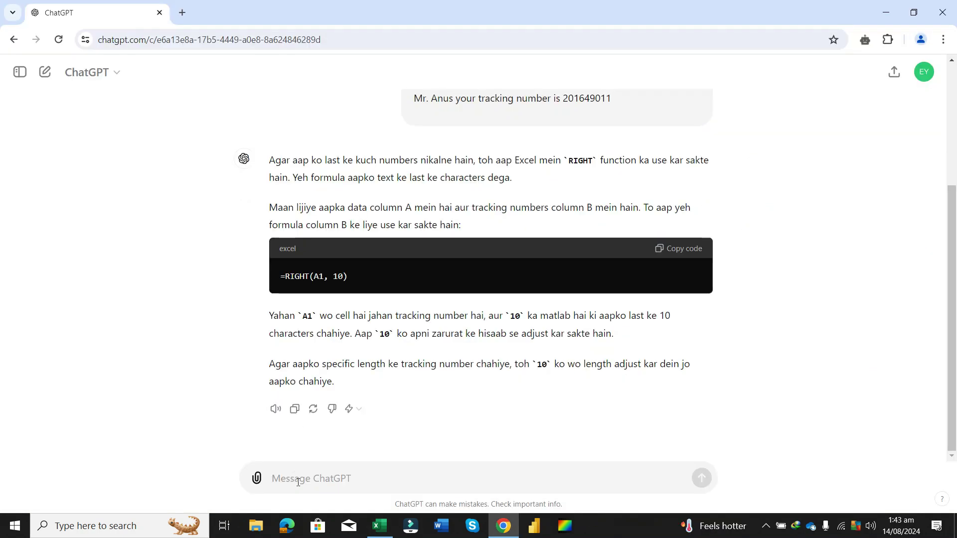
pyautogui.click(298, 481)
# - Report the wrong results and paste ChatGPT's TRIM/RIGHT/FIND formula over B1:B8, dismissing the circular reference warning
pyautogui.write('mera ans thk ni araha hy mujhe only last k numbers chahiye hn')
pyautogui.press('Return')
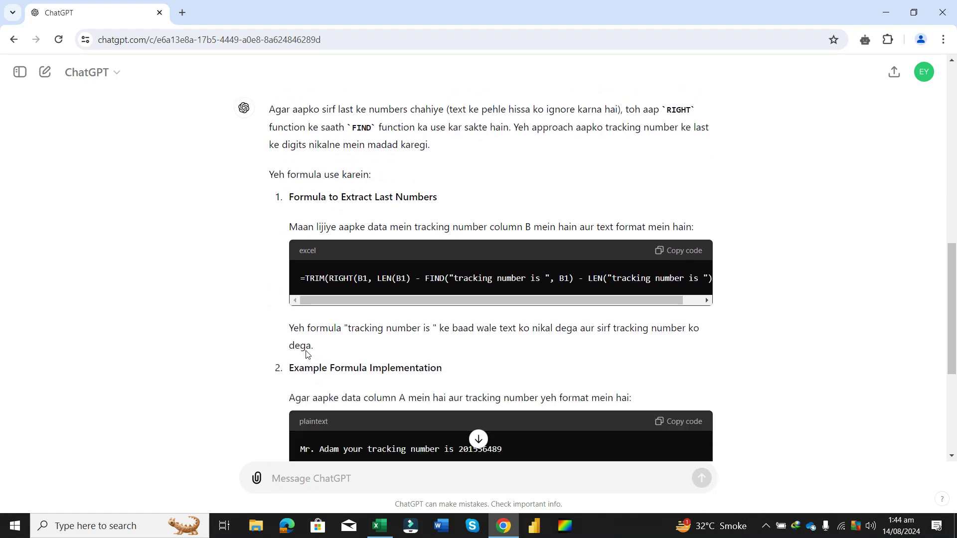
pyautogui.click(695, 253)
pyautogui.hotkey('alt', 'Tab')
pyautogui.click(267, 142)
pyautogui.click(268, 142)
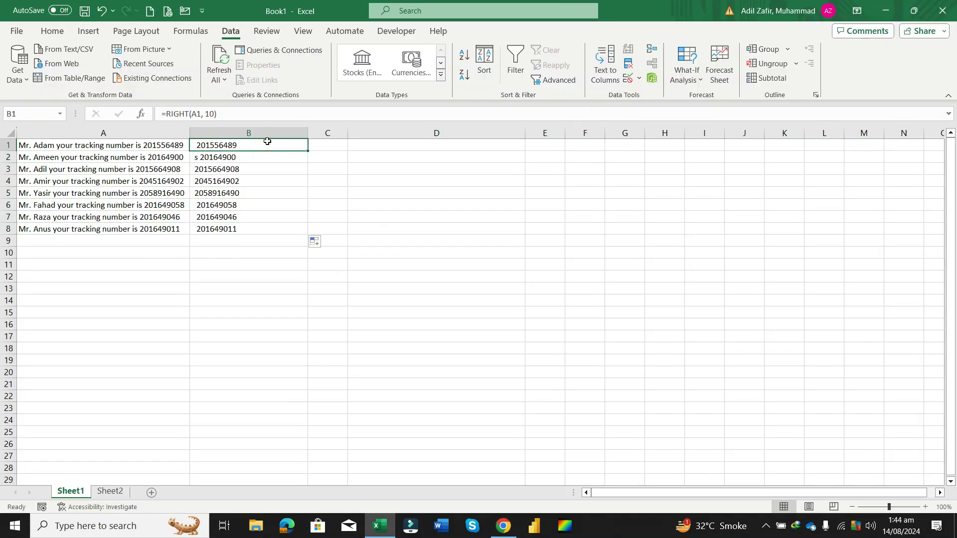
pyautogui.hotkey('ctrl', 'v')
pyautogui.click(456, 299)
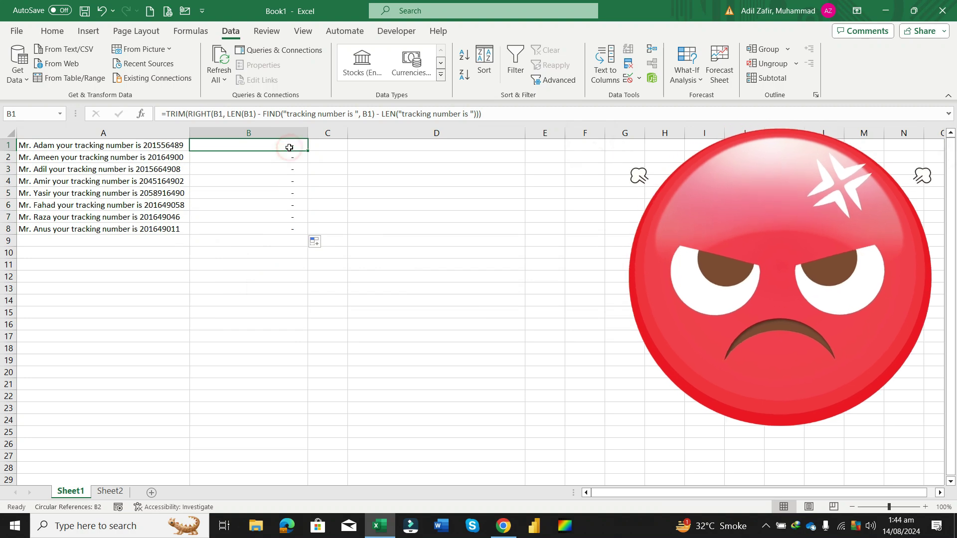
# - Tell ChatGPT the formula still fails and that only the tracking number is wanted
pyautogui.hotkey('alt', 'Tab')
pyautogui.scroll(-5, 461, 299)
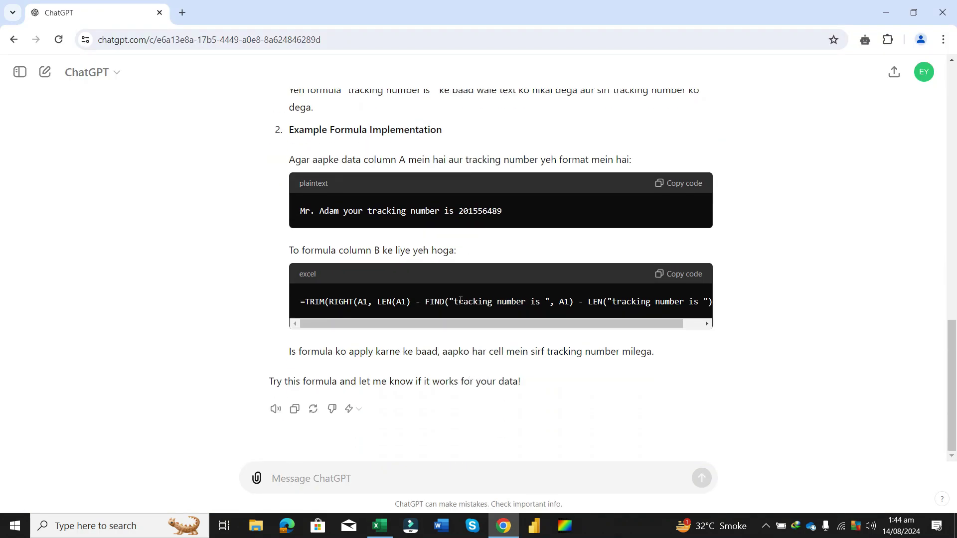
pyautogui.click(337, 479)
pyautogui.write('ni ye kaam ni kr raha hy mujhse')
pyautogui.press('BackSpace')
pyautogui.press('BackSpace')
pyautogui.write('e is trha ')
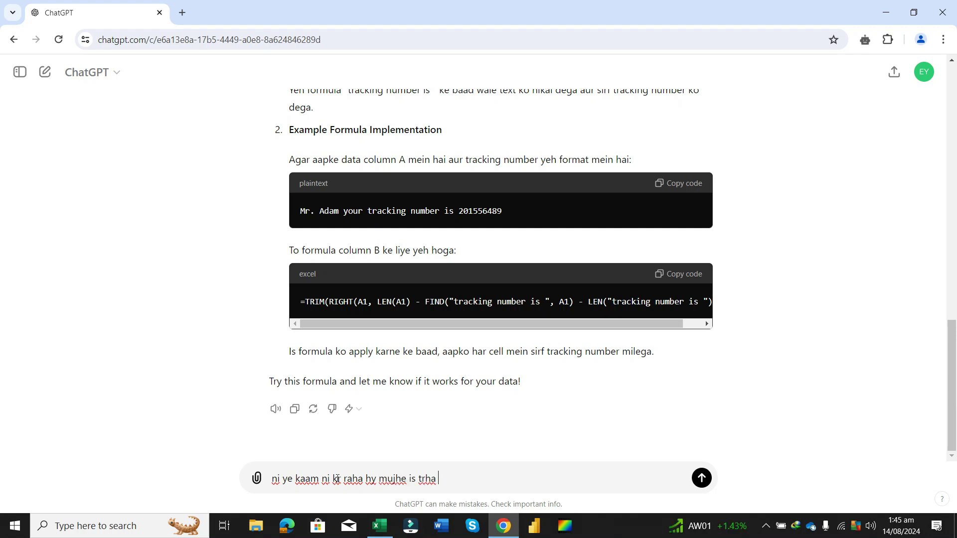
pyautogui.write('chahiye hy k last')
pyautogui.write('ng number aajay only')
pyautogui.press('Return')
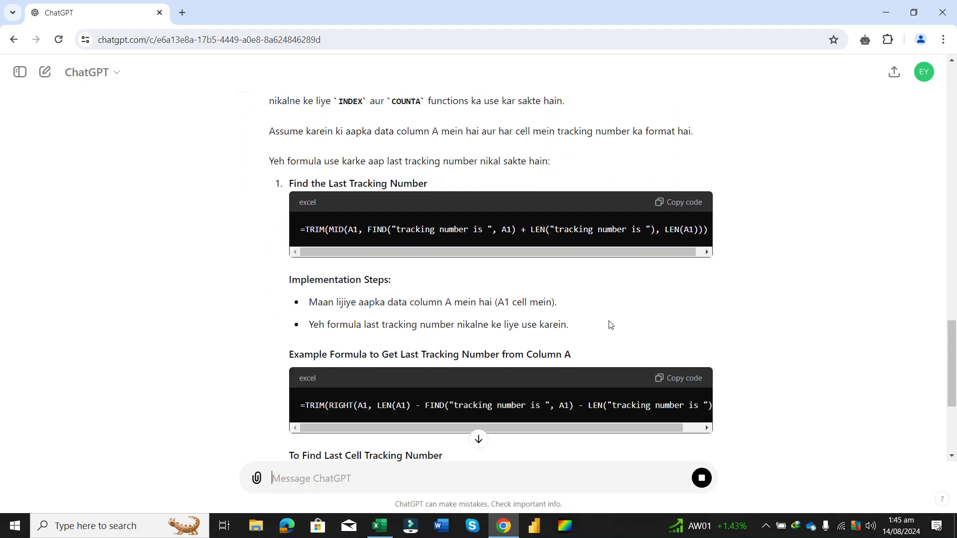
# - Paste the TRIM(MID(…FIND…)) formula into B1, fill it to B8, and check B3 and B1
pyautogui.click(691, 200)
pyautogui.hotkey('alt', 'Tab')
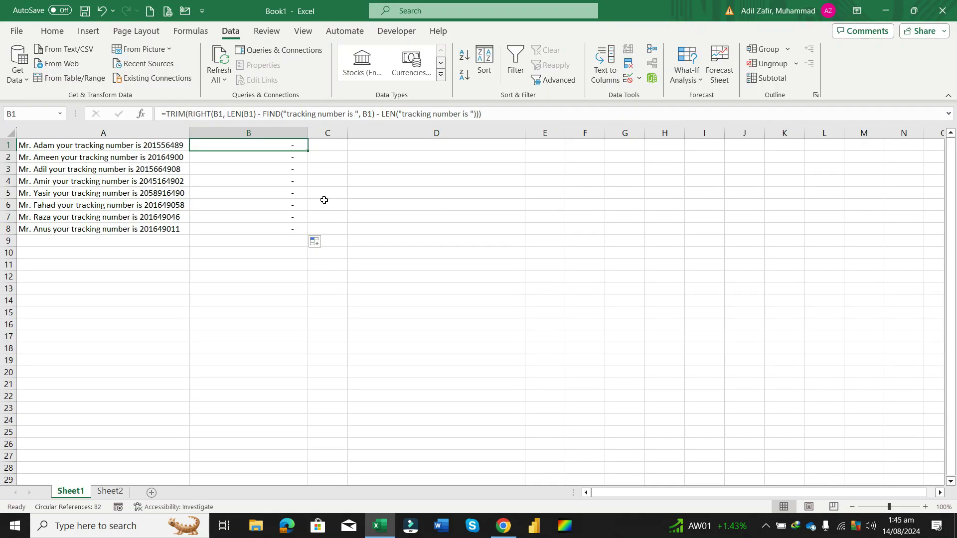
pyautogui.hotkey('ctrl', 'v')
pyautogui.press('ctrl')
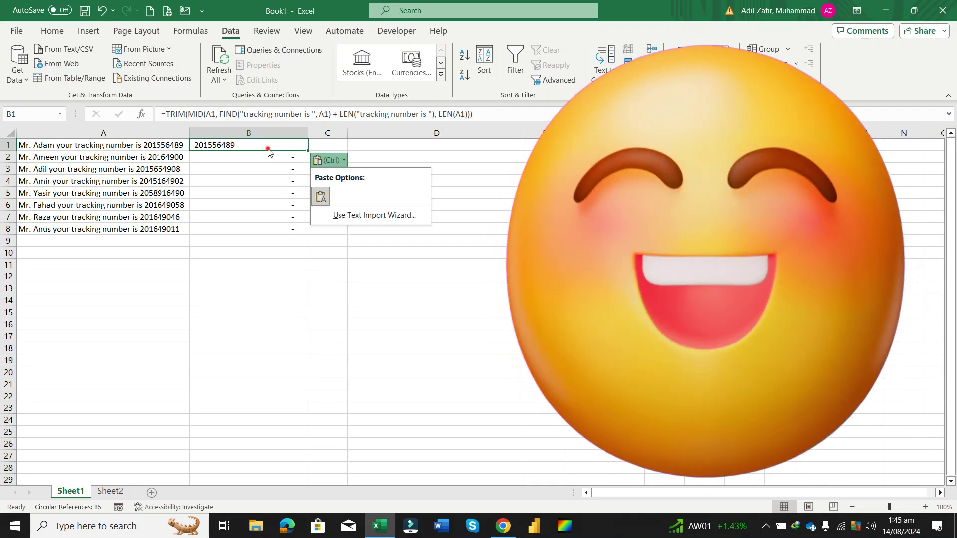
pyautogui.press('Escape')
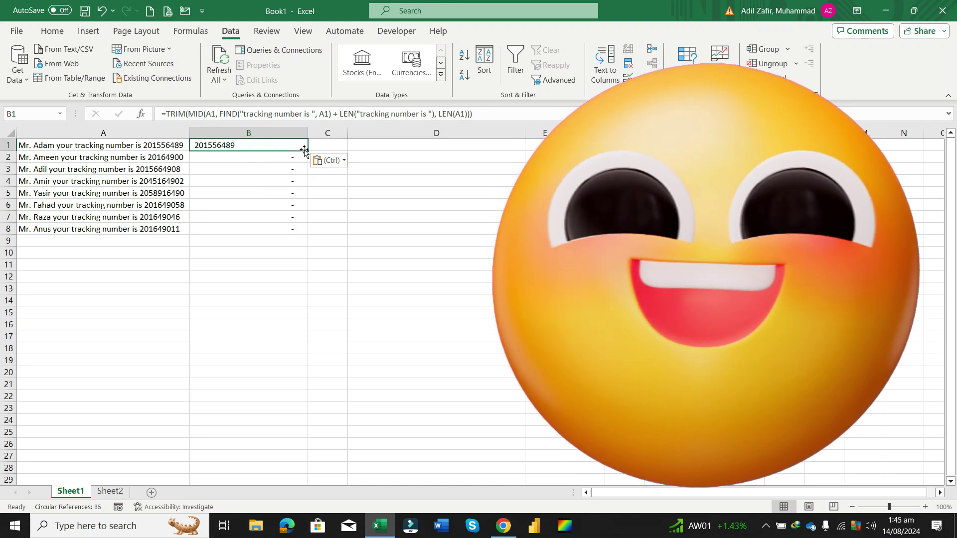
pyautogui.doubleClick(305, 150)
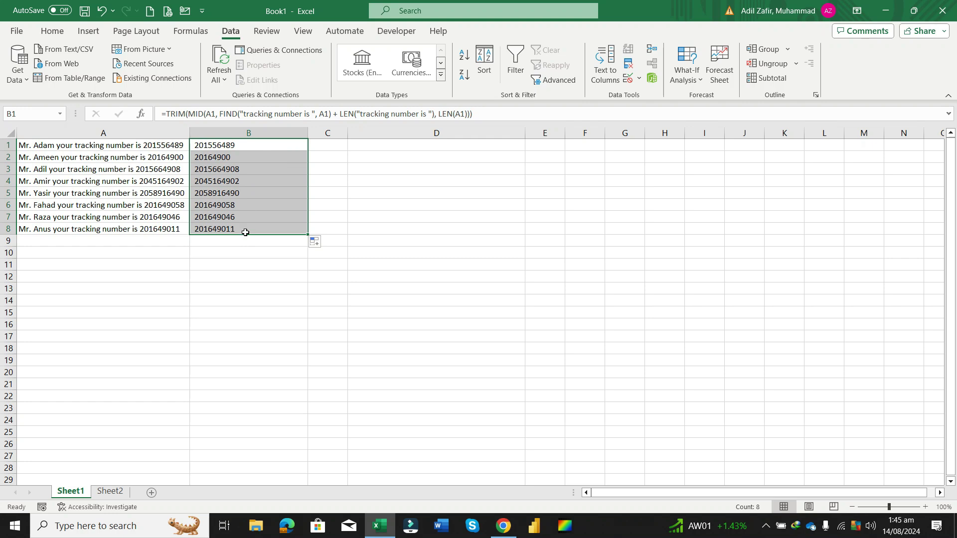
pyautogui.click(375, 214)
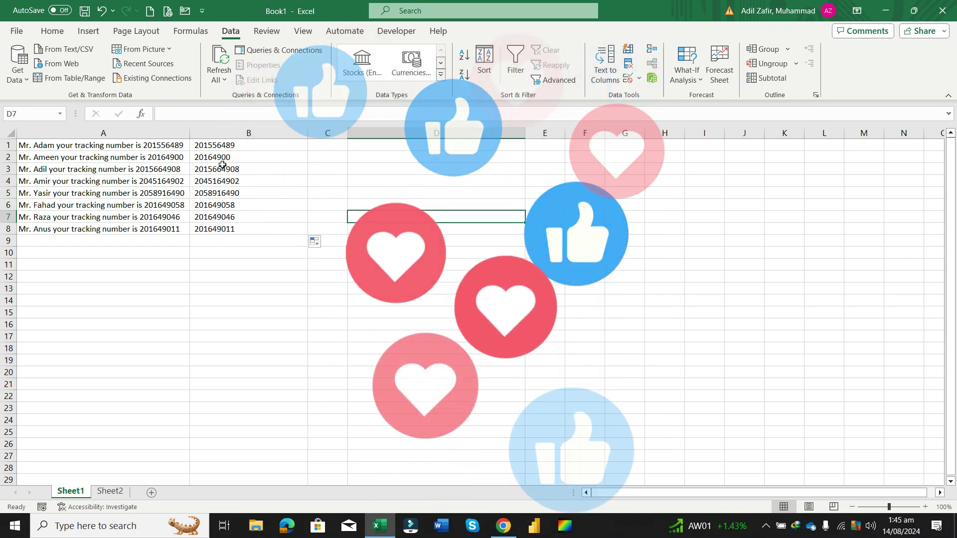
pyautogui.click(222, 165)
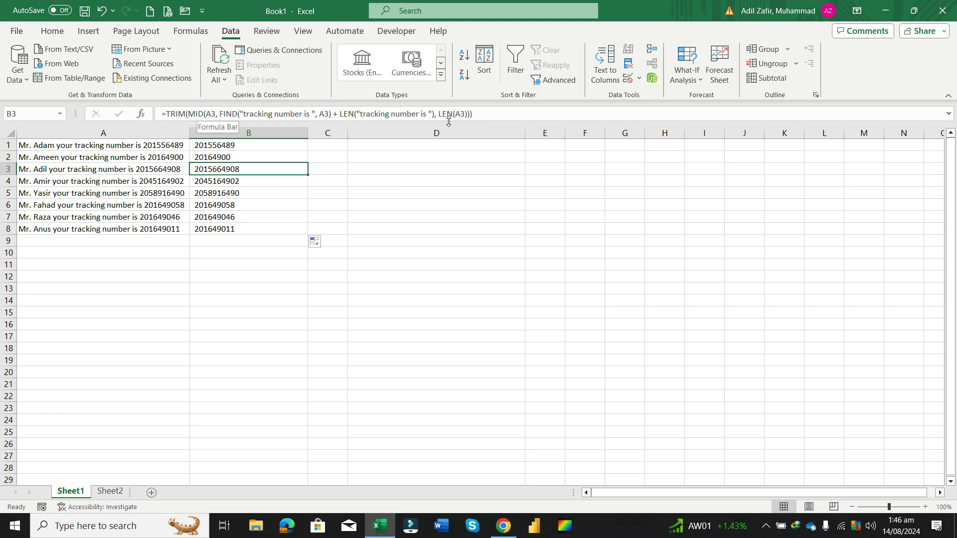
pyautogui.click(275, 147)
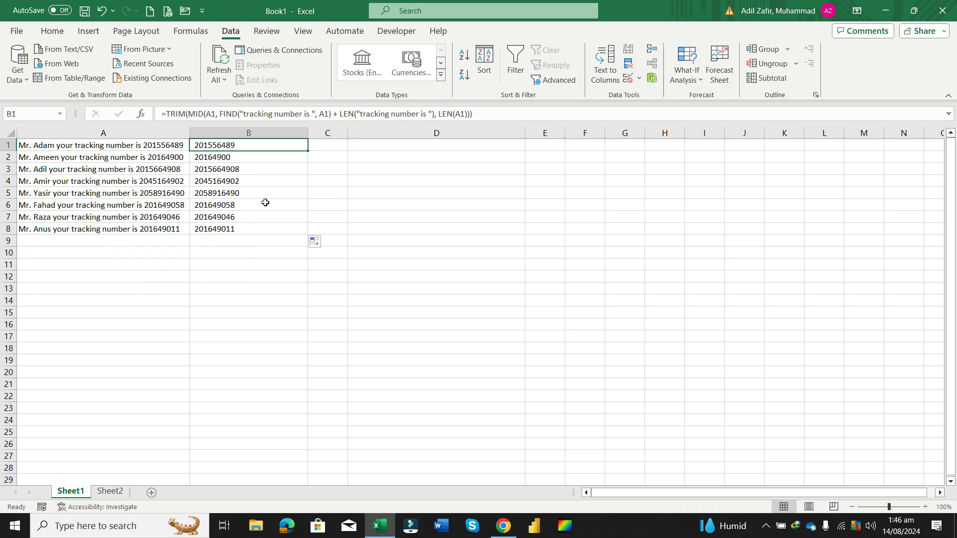
# - On Sheet2, copy the A1:D19 sales table of Product, Jan, Feb and Mar figures
pyautogui.click(110, 493)
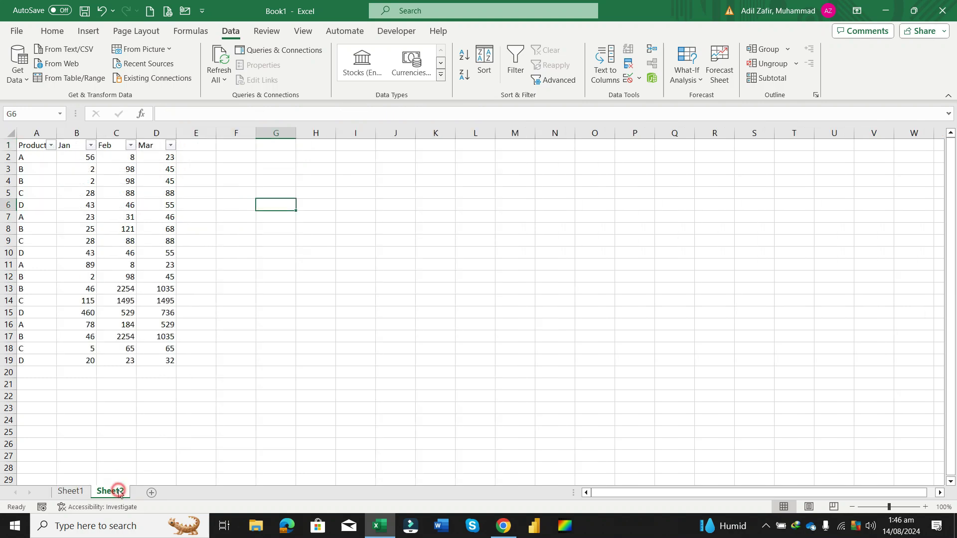
pyautogui.click(367, 242)
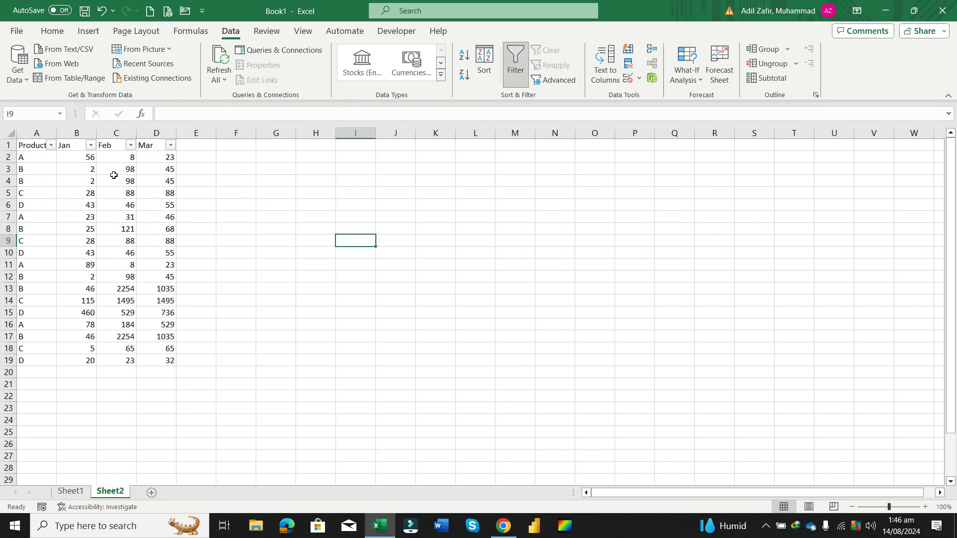
pyautogui.click(314, 196)
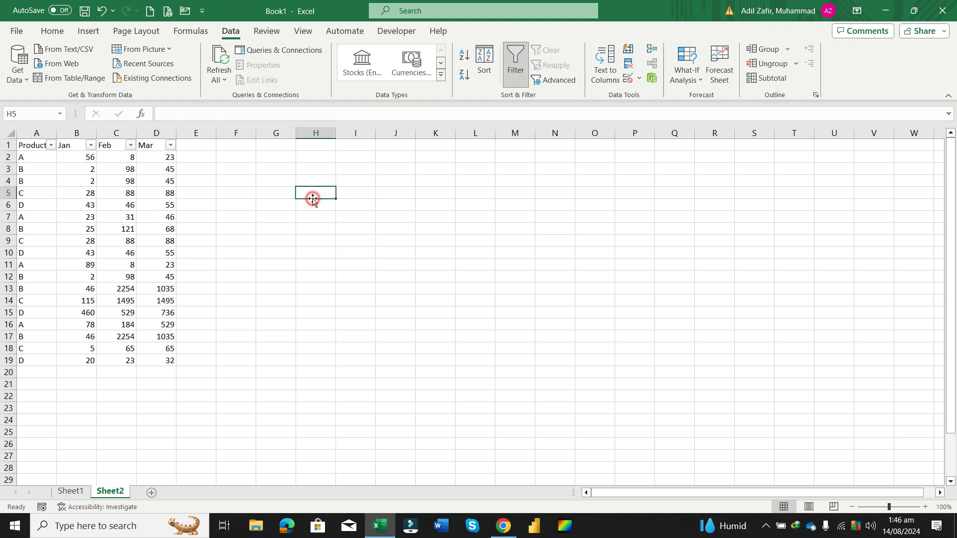
pyautogui.click(76, 132)
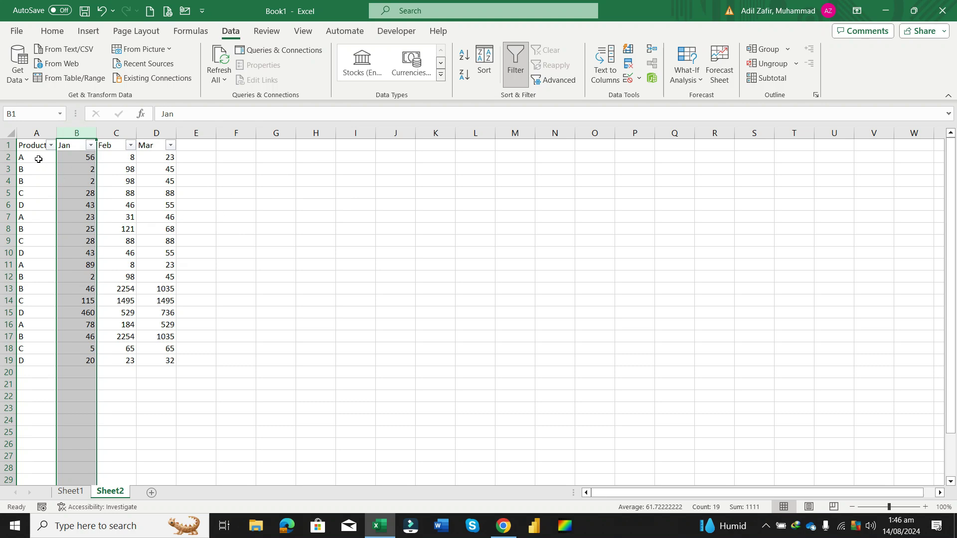
pyautogui.click(284, 183)
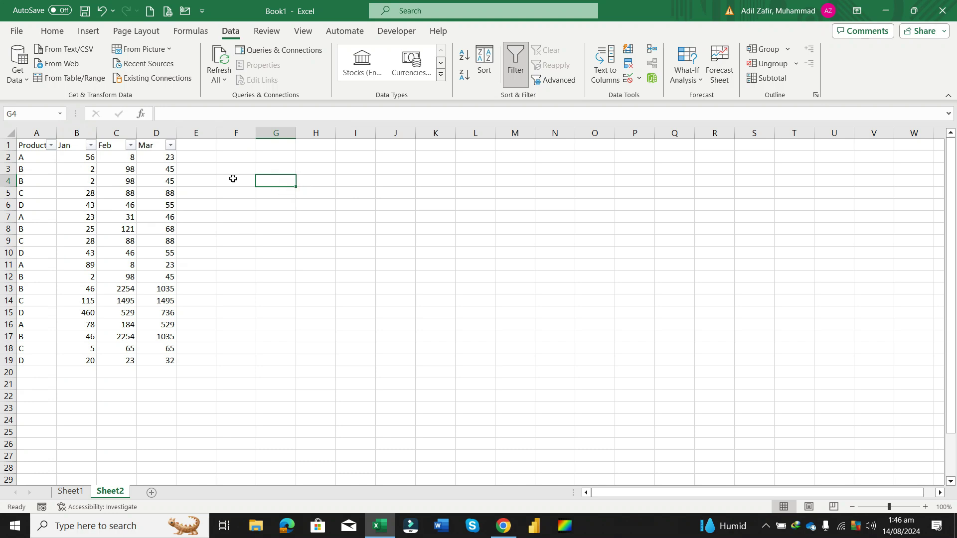
pyautogui.moveTo(29, 151); pyautogui.dragTo(170, 357)
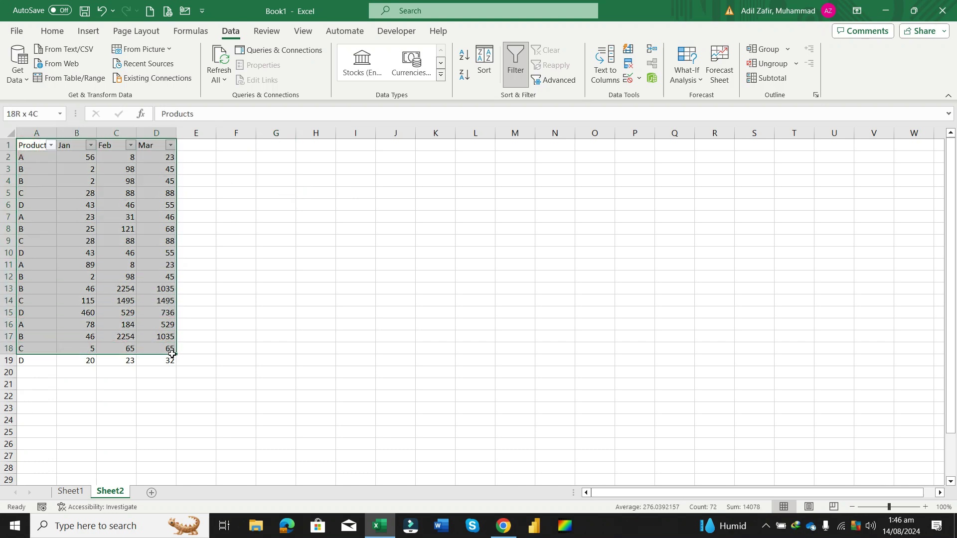
pyautogui.hotkey('ctrl', 'c')
pyautogui.hotkey('alt', 'Tab')
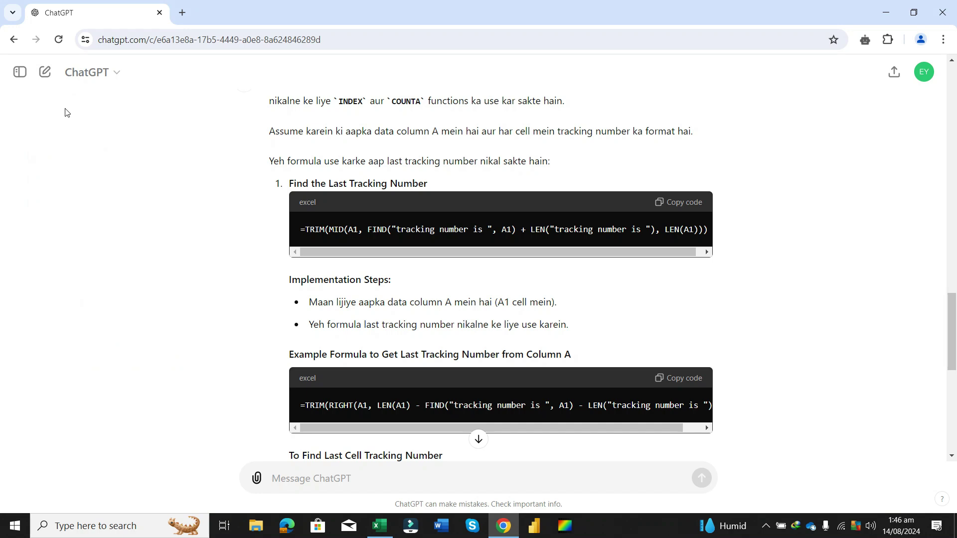
# - In a new chat, ask for a formula summing product A's January sales and paste the table
pyautogui.click(45, 72)
pyautogui.click(307, 484)
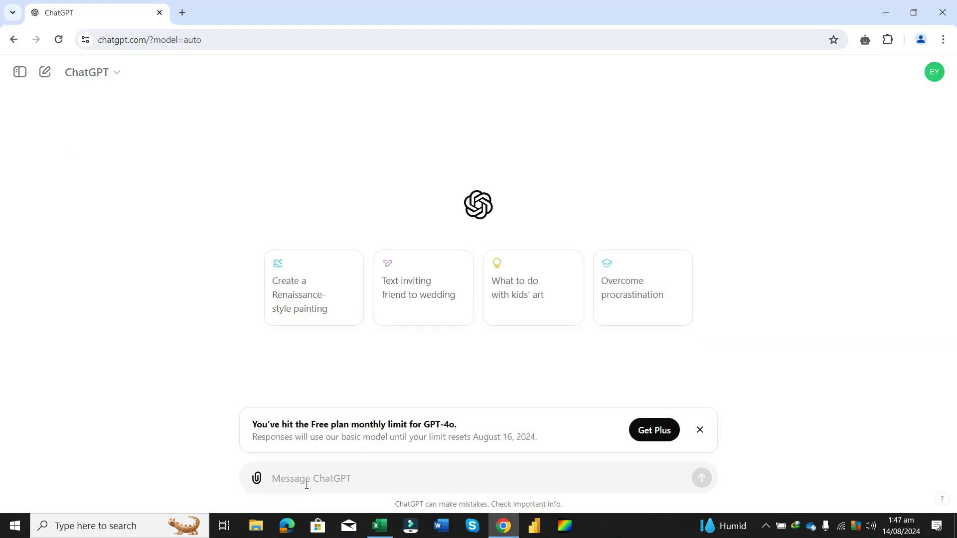
pyautogui.write('m')
pyautogui.write('ujhe ek formula bana kr do jo only product')
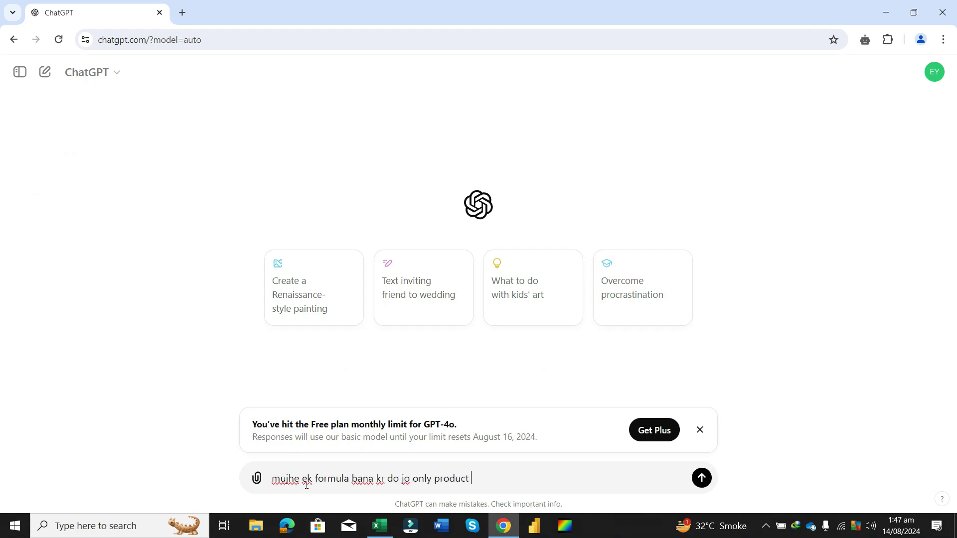
pyautogui.write(' A ki jan ki sell ko sum krde.')
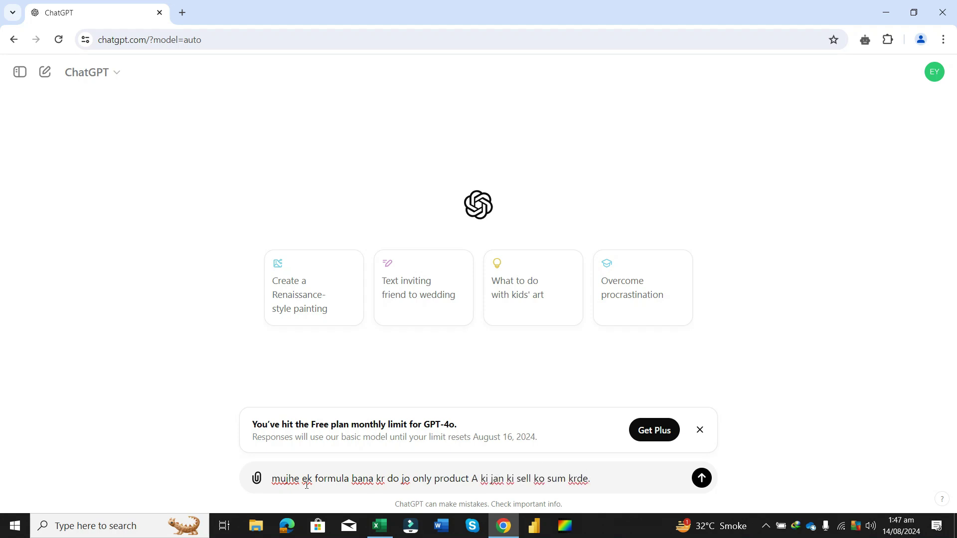
pyautogui.hotkey('shift', 'Return')
pyautogui.hotkey('alt', 'Tab')
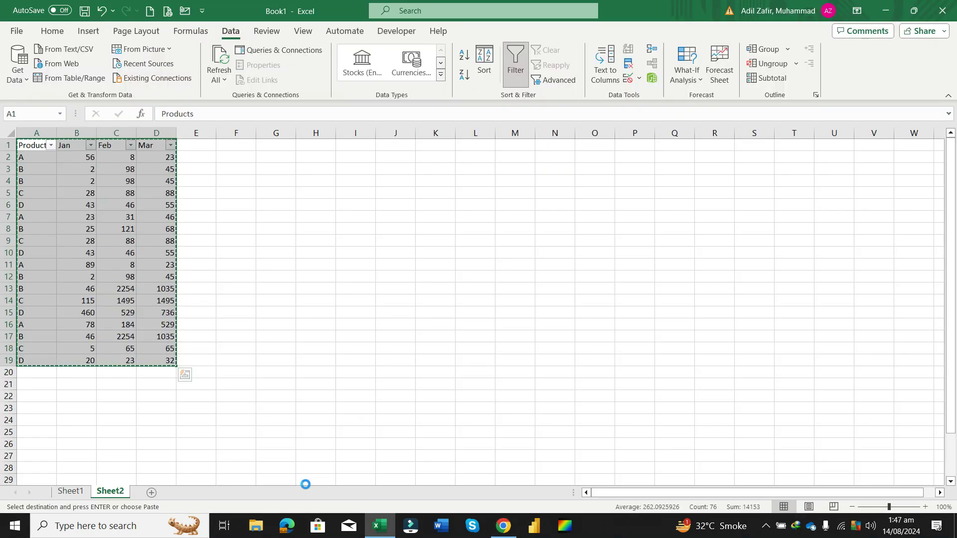
pyautogui.hotkey('alt', 'Tab')
pyautogui.hotkey('ctrl', 'v')
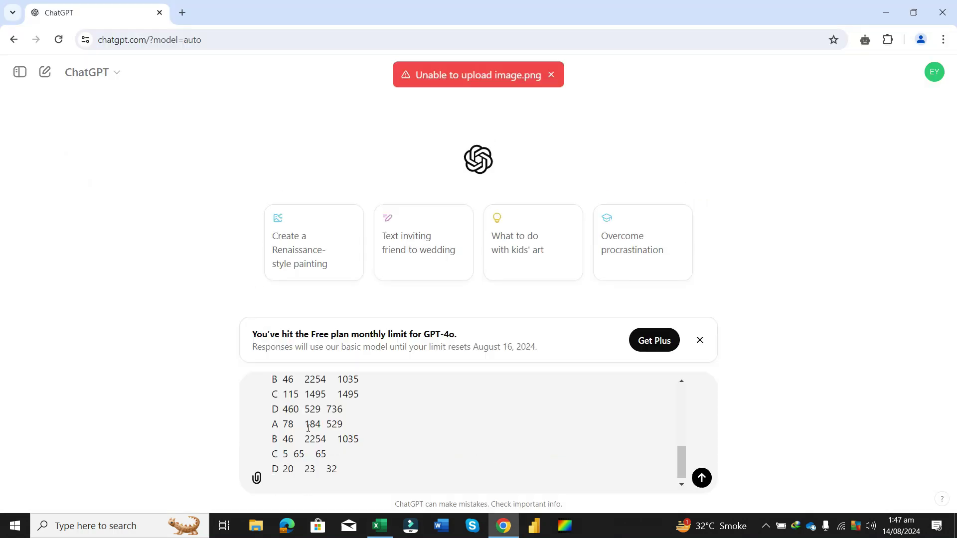
# - Label the pasted table 'data:', send the request, and copy the =SUMIFS(B:B, A:A, "A") answer
pyautogui.scroll(10, 318, 418)
pyautogui.scroll(1, 317, 418)
pyautogui.click(306, 403)
pyautogui.write('data:')
pyautogui.press('Return')
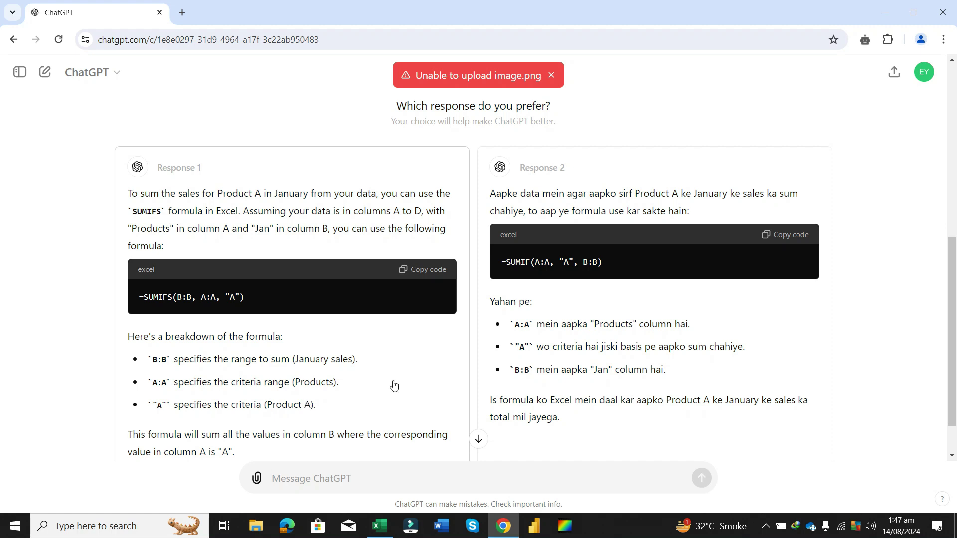
pyautogui.click(424, 271)
pyautogui.hotkey('alt', 'Tab')
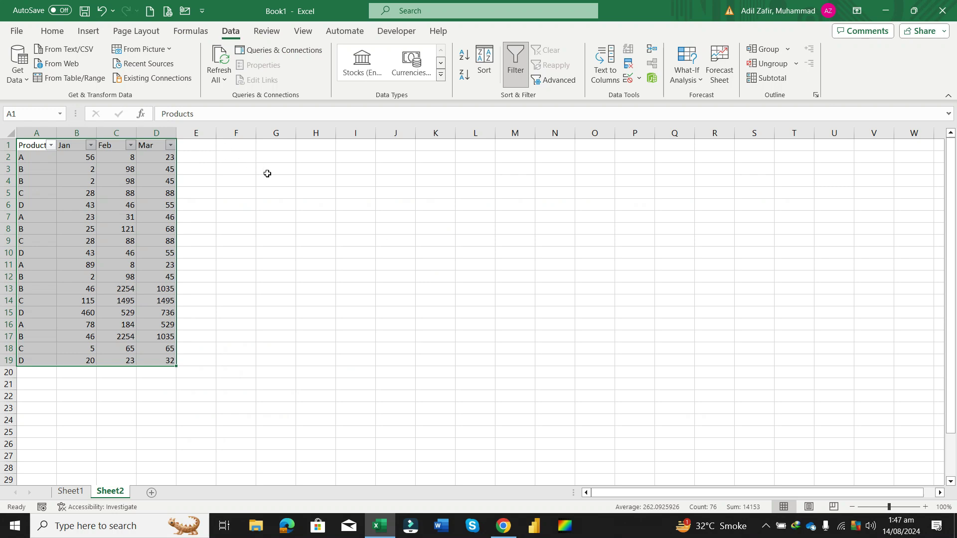
# - Paste =SUMIFS(B:B, A:A, "A") into G3, giving 246, and inspect the Jan and Product filters
pyautogui.click(268, 174)
pyautogui.hotkey('ctrl', 'v')
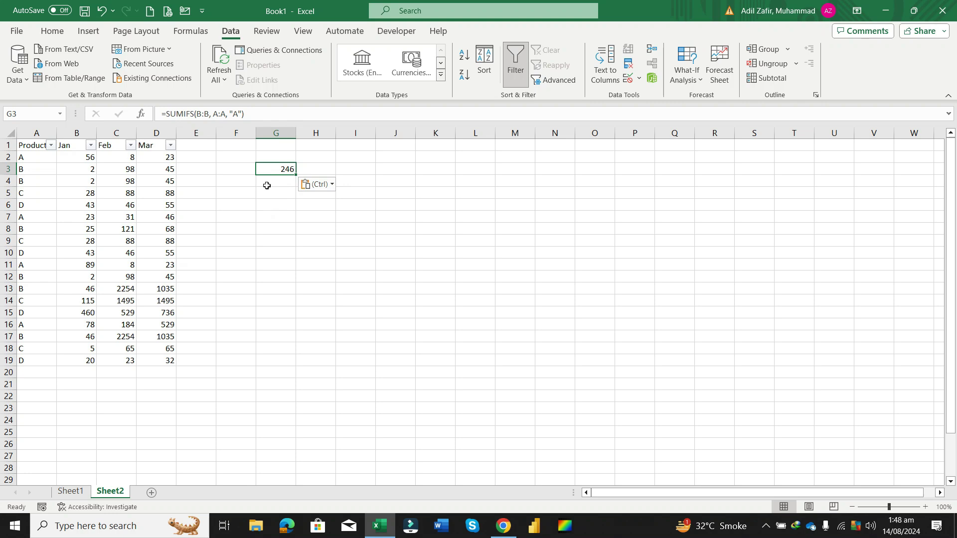
pyautogui.click(91, 144)
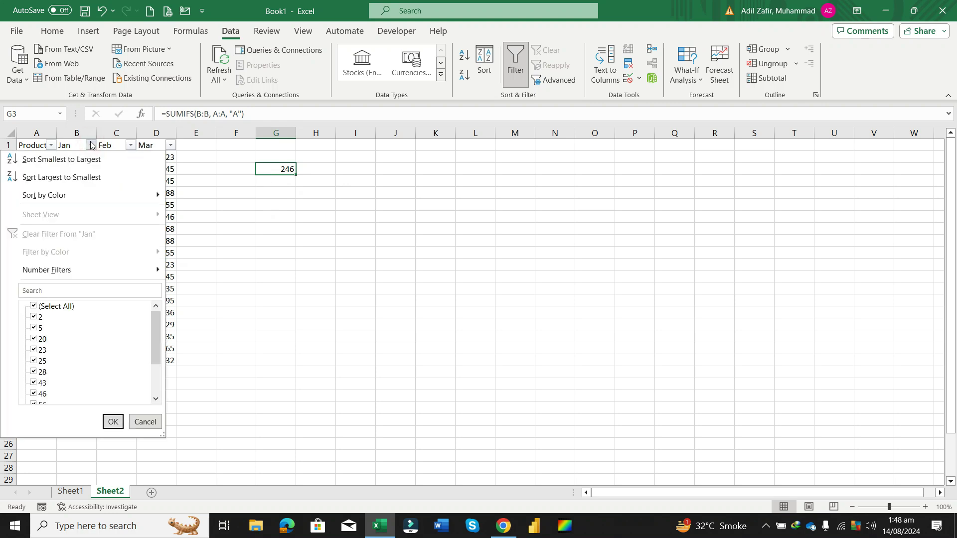
pyautogui.click(321, 387)
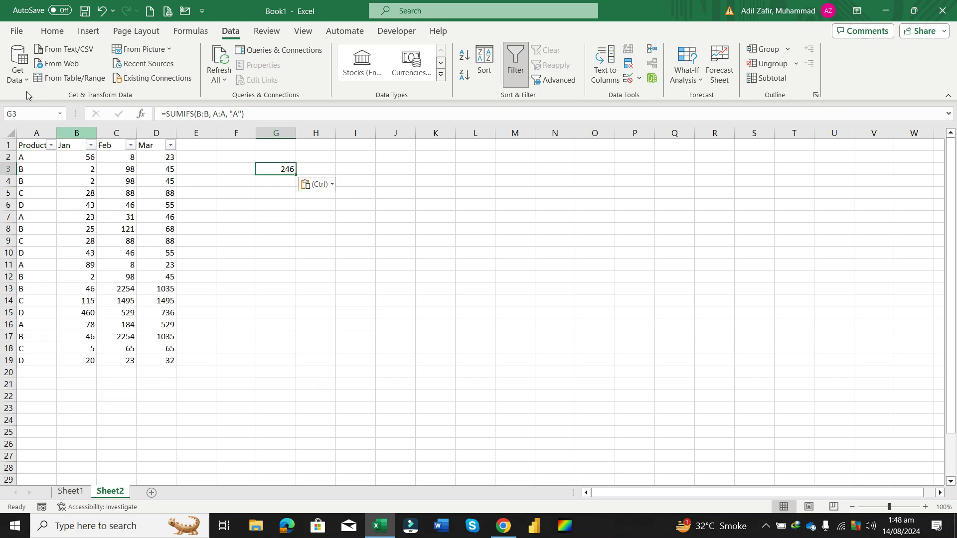
pyautogui.click(53, 145)
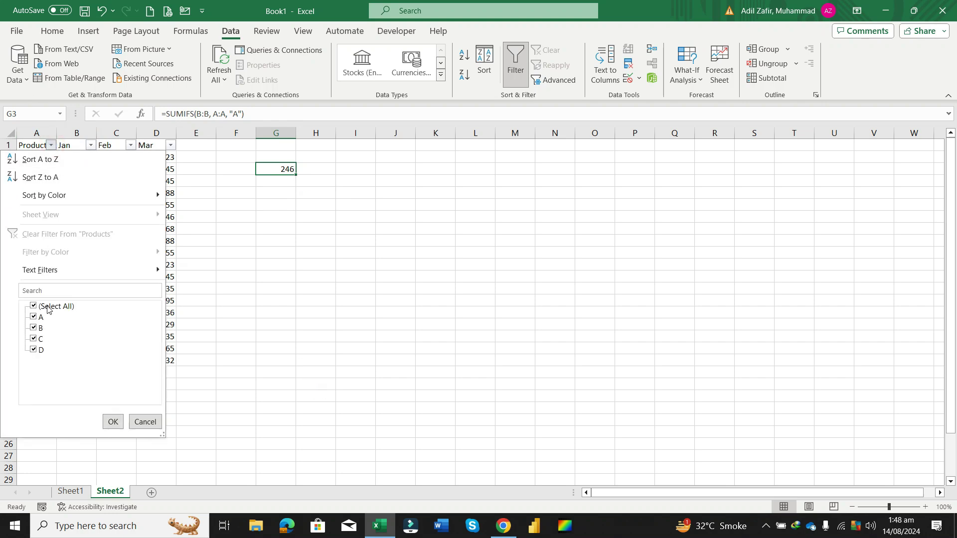
pyautogui.click(46, 307)
pyautogui.click(41, 320)
pyautogui.press('Return')
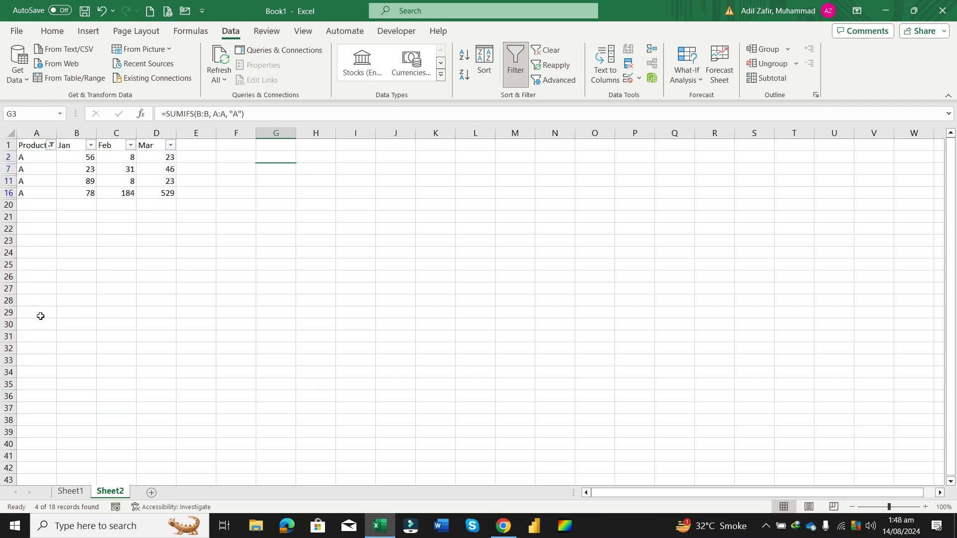
pyautogui.moveTo(83, 161); pyautogui.dragTo(85, 192)
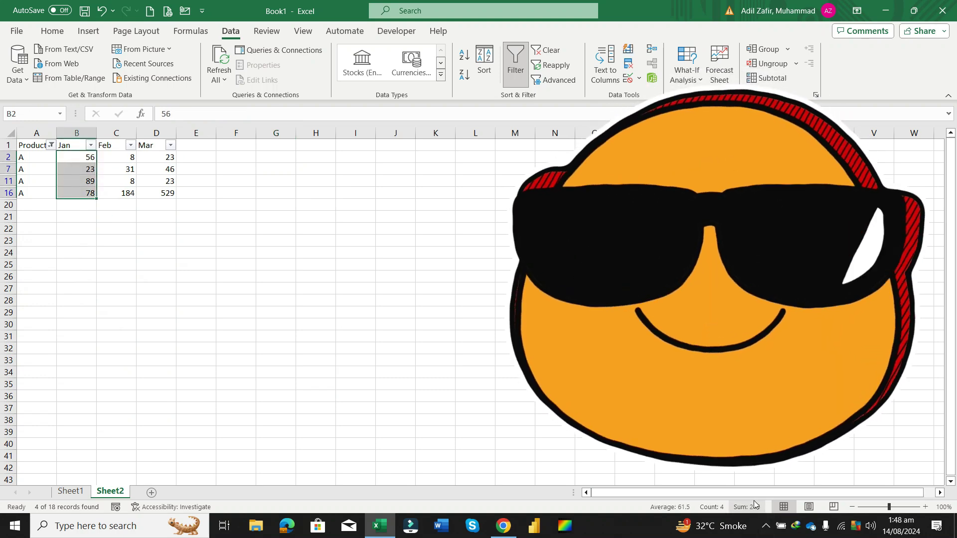
pyautogui.click(552, 51)
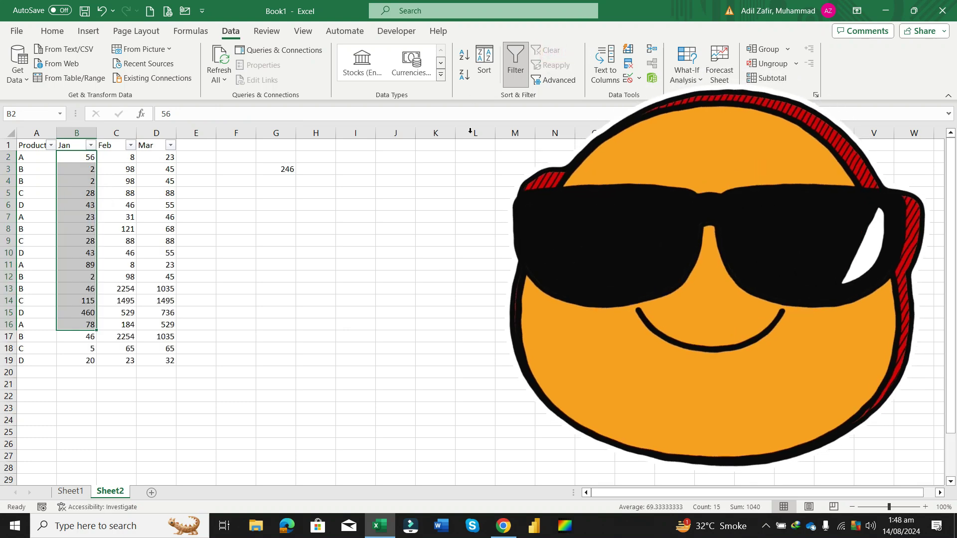
pyautogui.click(284, 169)
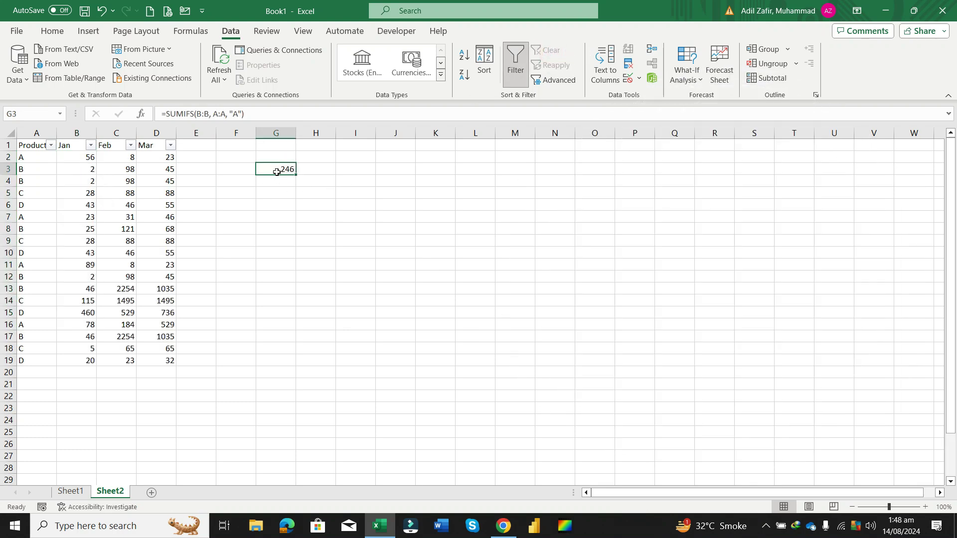
# - Enter product label A in F3 and the heading Jan in G2
pyautogui.click(244, 169)
pyautogui.write('A')
pyautogui.press('Return')
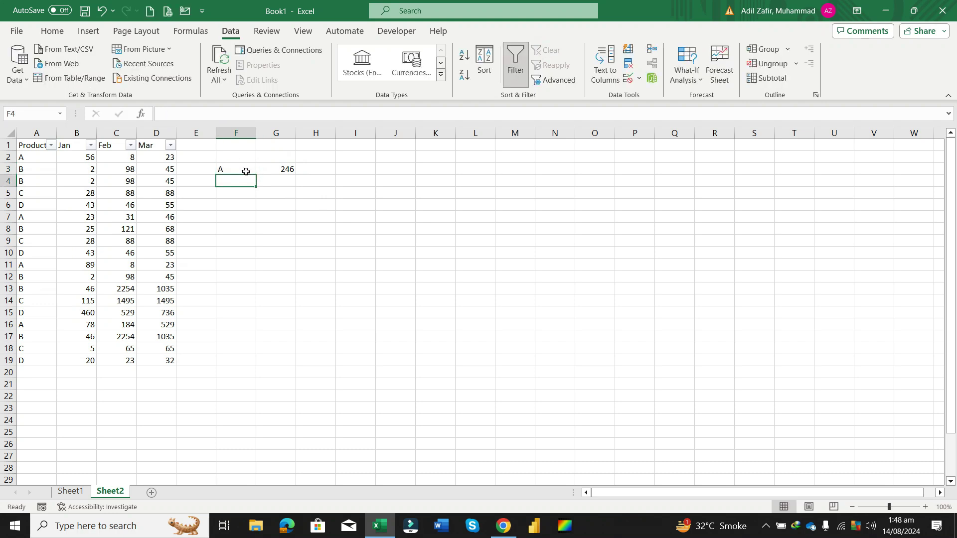
pyautogui.write('0')
pyautogui.press('Escape')
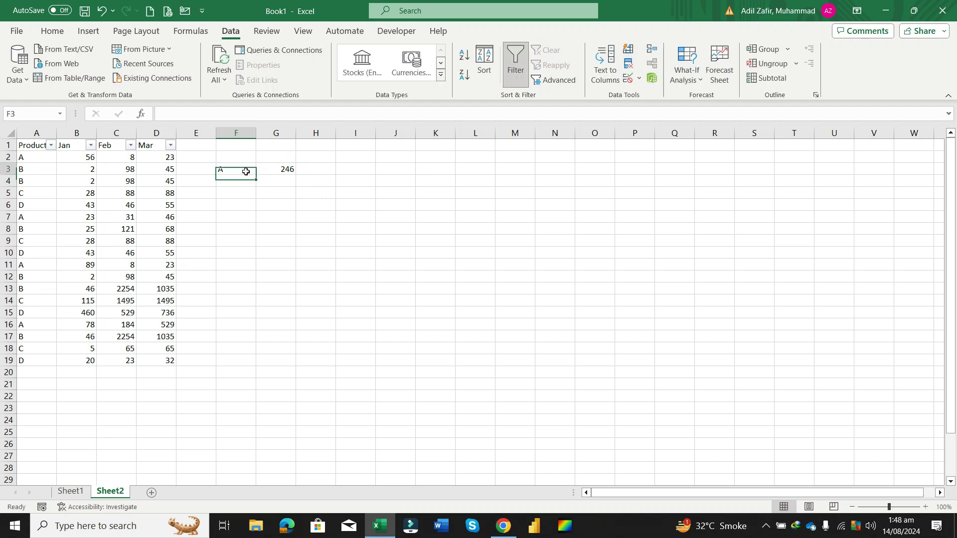
pyautogui.press('Up')
pyautogui.press('Right')
pyautogui.press('Up')
pyautogui.write('Jan')
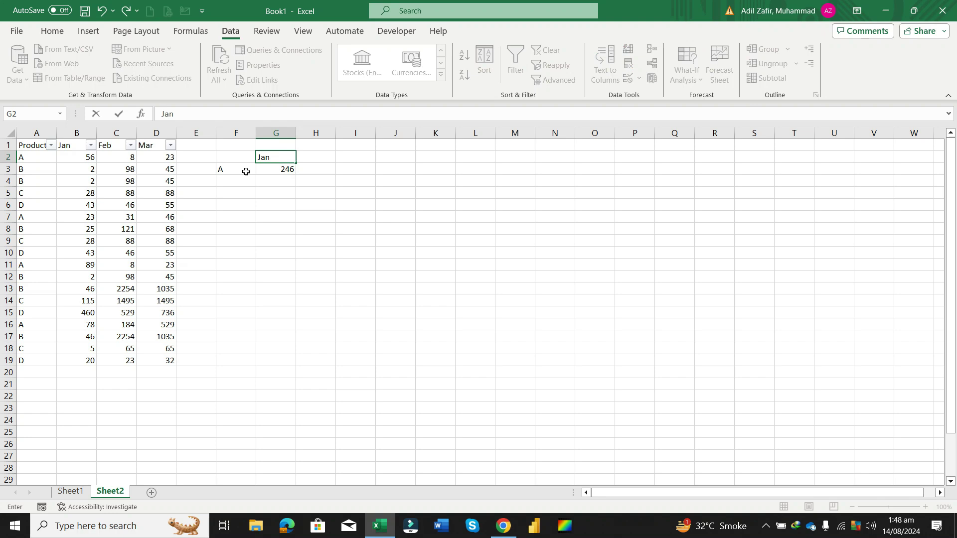
pyautogui.press('Return')
# - Enter product labels B, C and D in F4:F6
pyautogui.press('Down')
pyautogui.press('Left')
pyautogui.write('B')
pyautogui.press('Return')
pyautogui.write('C')
pyautogui.press('Return')
pyautogui.write('D')
pyautogui.press('Return')
pyautogui.press('Up')
pyautogui.press('Up')
pyautogui.press('Up')
pyautogui.press('Up')
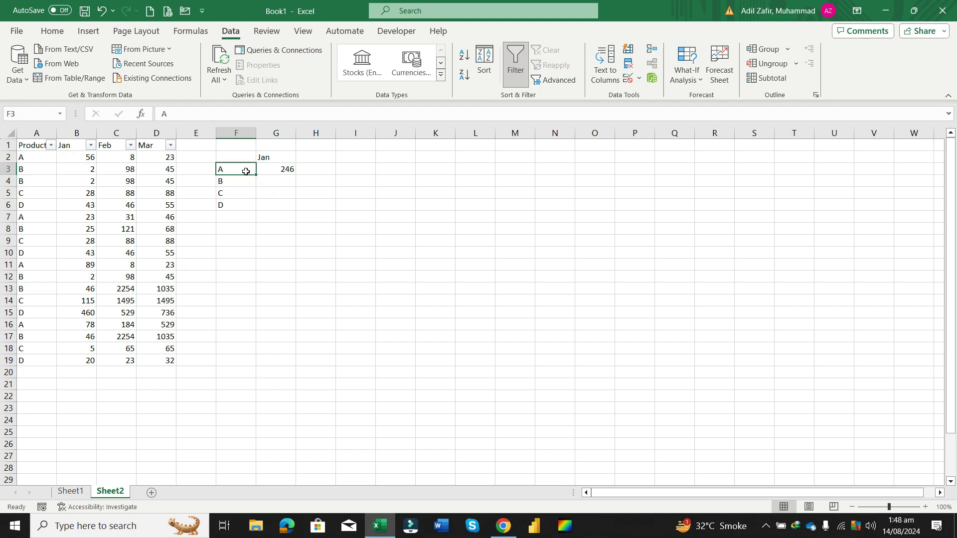
pyautogui.press('Right')
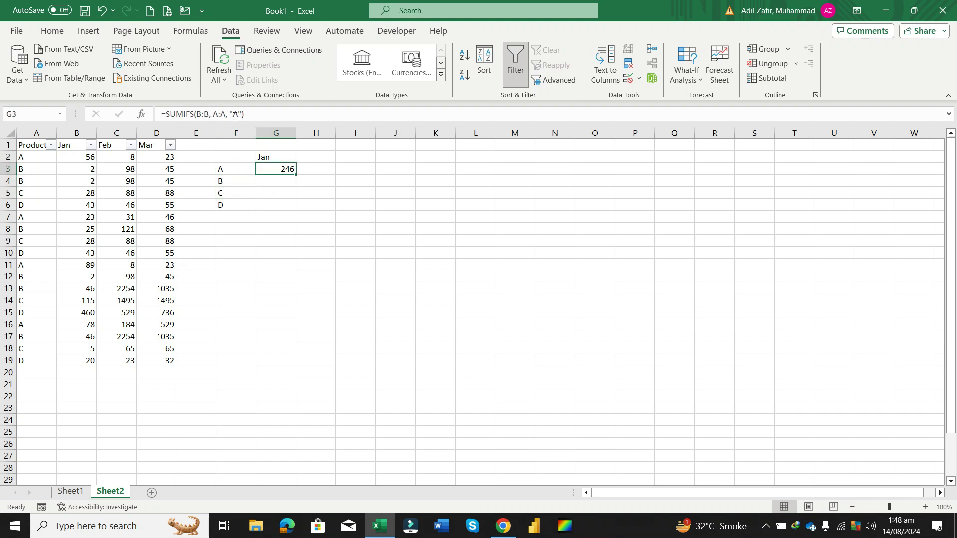
# - Get product B's January SUMIFS formula from ChatGPT and paste it into G4, totalling 123
pyautogui.click(235, 116)
pyautogui.press('Escape')
pyautogui.press('Return')
pyautogui.hotkey('alt', 'Tab')
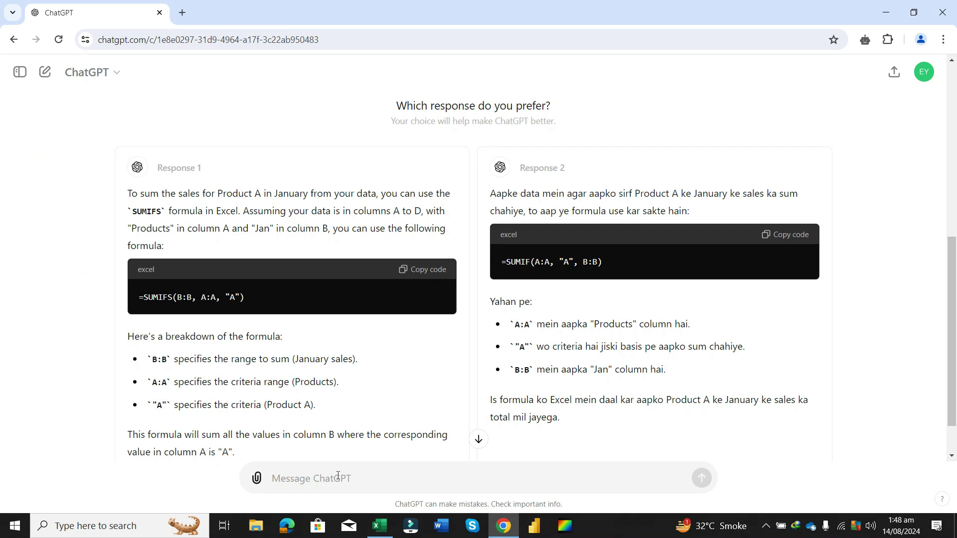
pyautogui.write('same ayse hi mujhe product B ko sum krna hy jan ki sell')
pyautogui.press('Return')
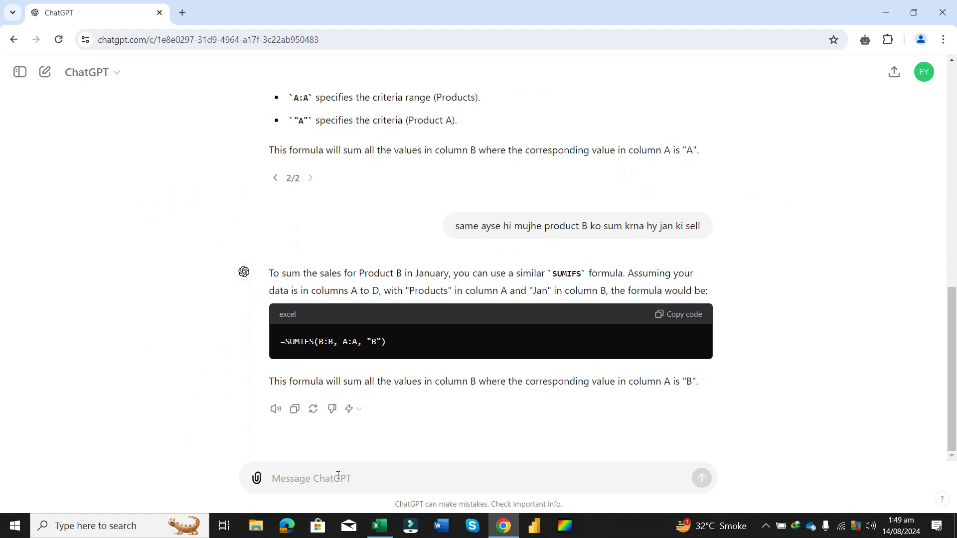
pyautogui.click(697, 314)
pyautogui.hotkey('alt', 'Tab')
pyautogui.hotkey('ctrl', 'v')
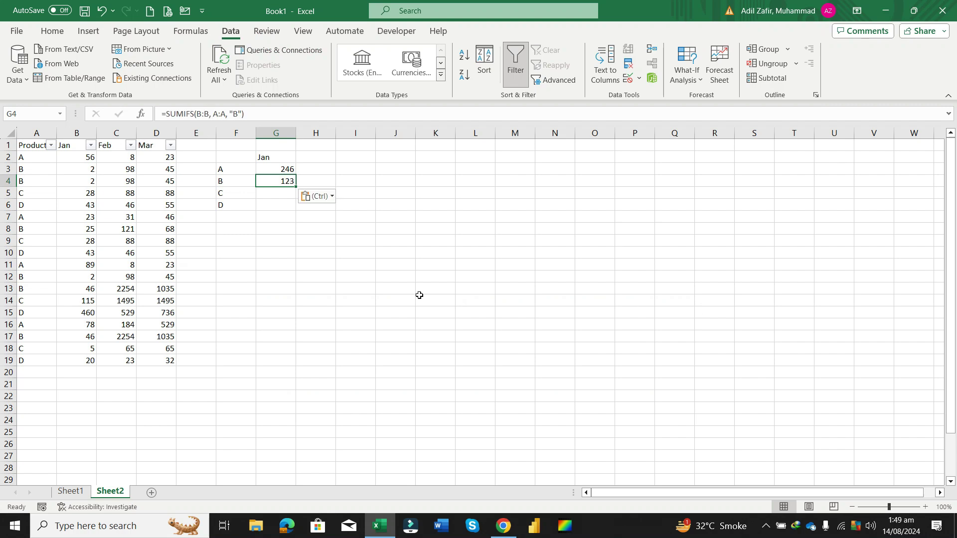
# - Ask ChatGPT for the same formula for product C and copy =SUMIFS(B:B, A:A, "C")
pyautogui.hotkey('alt', 'Tab')
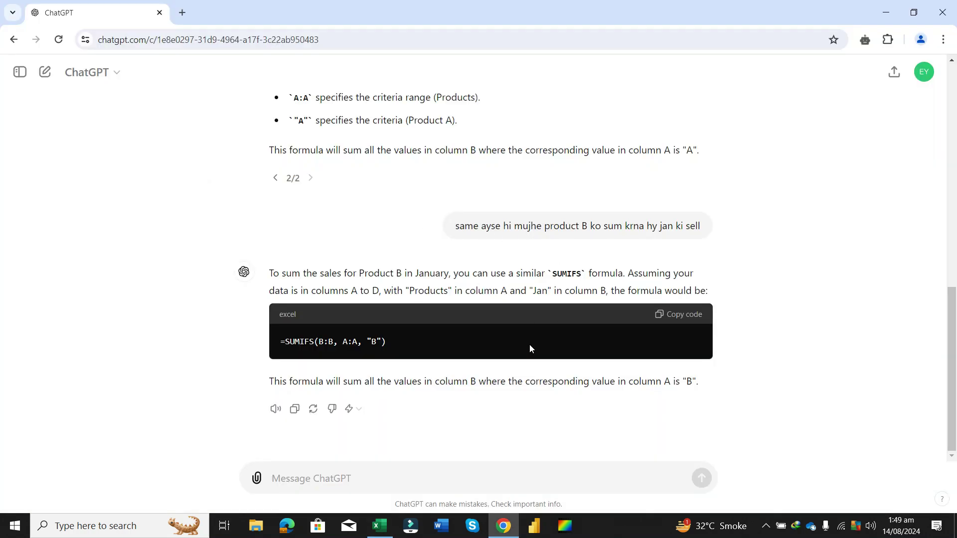
pyautogui.click(360, 479)
pyautogui.write('sam')
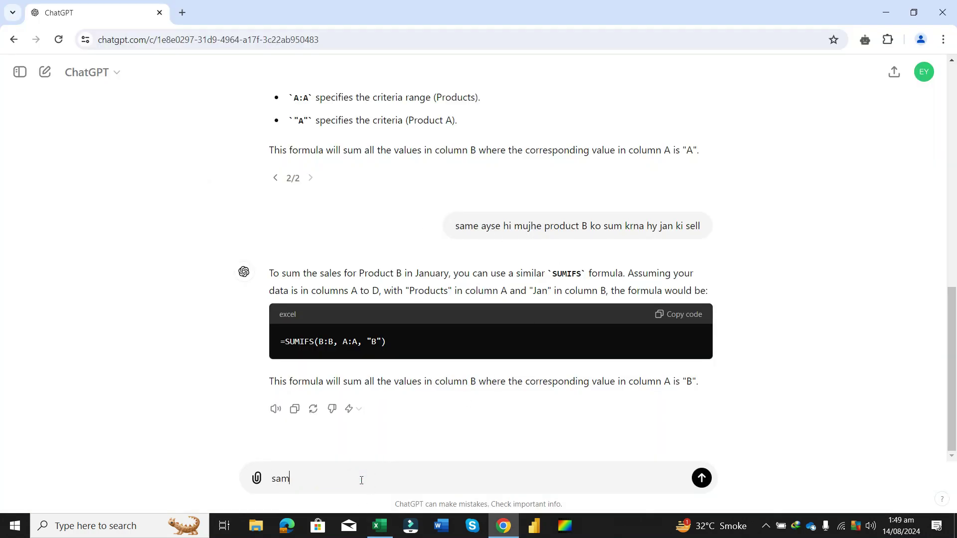
pyautogui.write('e as C')
pyautogui.press('Return')
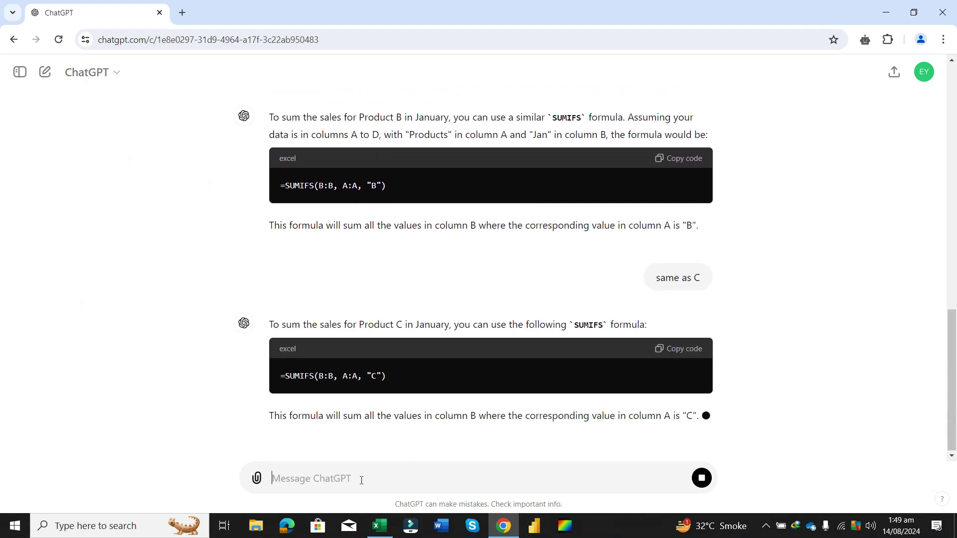
pyautogui.click(684, 316)
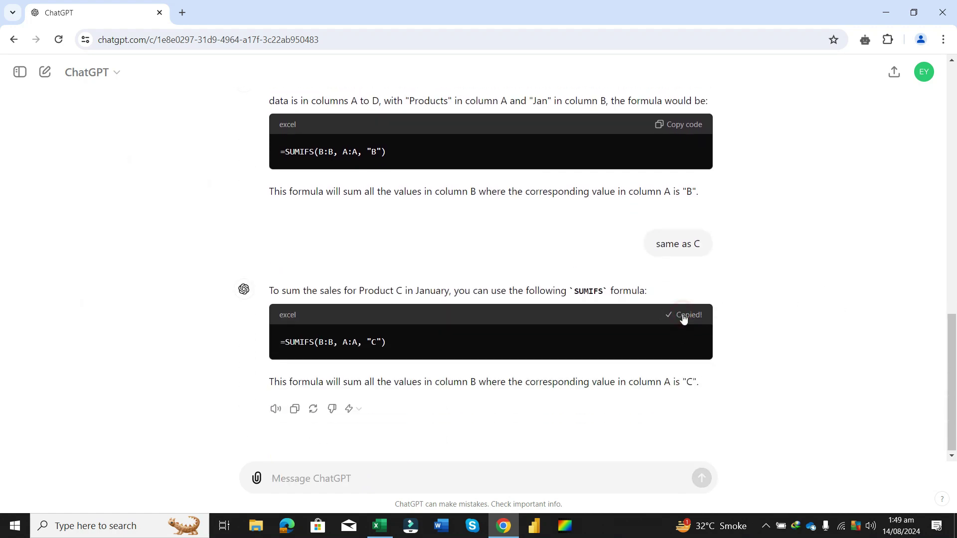
pyautogui.hotkey('alt', 'Tab')
pyautogui.press('Return')
# - Paste the product C SUMIFS formula from ChatGPT into G5, giving 176
pyautogui.hotkey('ctrl', 'c')
pyautogui.press('Down')
pyautogui.press('Up')
pyautogui.hotkey('alt', 'Tab')
pyautogui.click(683, 315)
pyautogui.hotkey('alt', 'Tab')
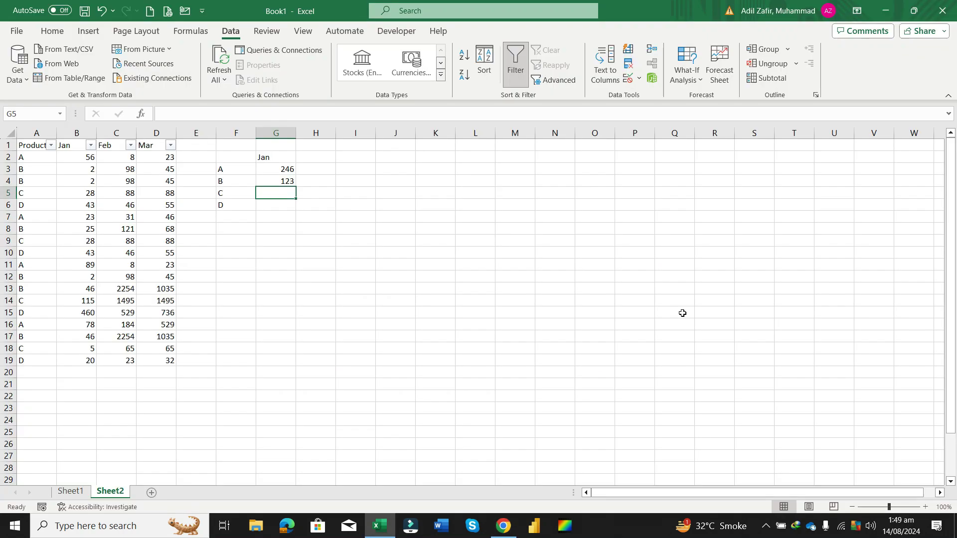
pyautogui.hotkey('ctrl', 'v')
pyautogui.press('Return')
# - Ask ChatGPT for the product D formula ('ab D') and copy the reply
pyautogui.hotkey('alt', 'Tab')
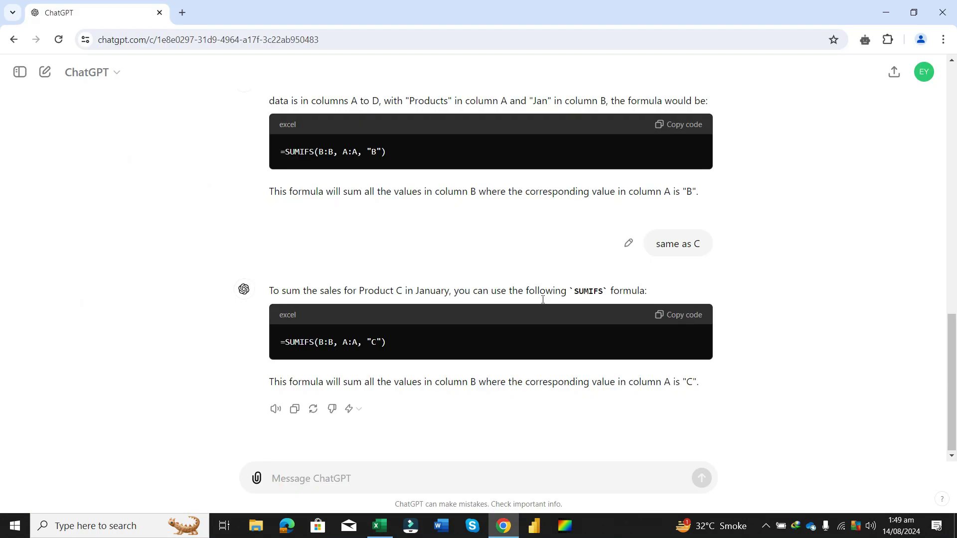
pyautogui.click(357, 474)
pyautogui.write('as')
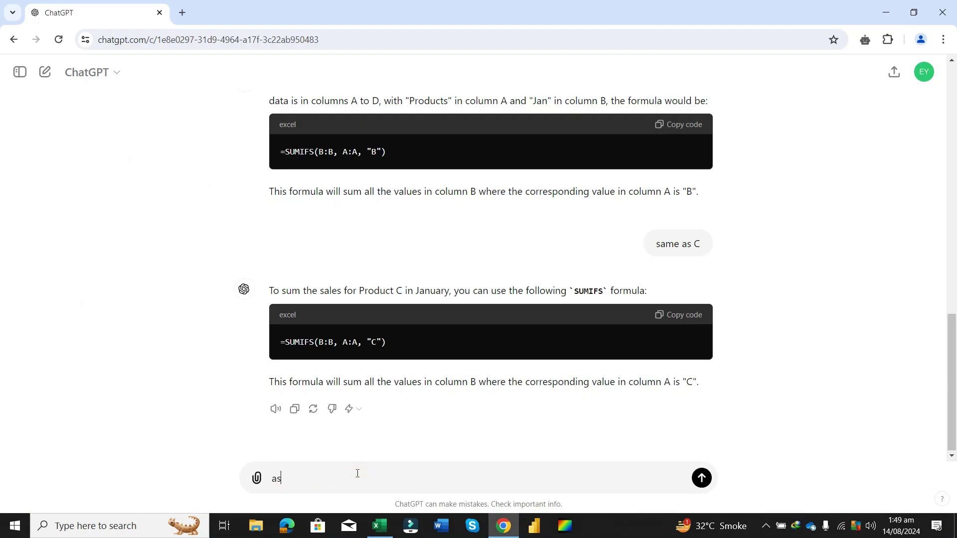
pyautogui.press('BackSpace')
pyautogui.press('BackSpace')
pyautogui.write('ab D')
pyautogui.press('Return')
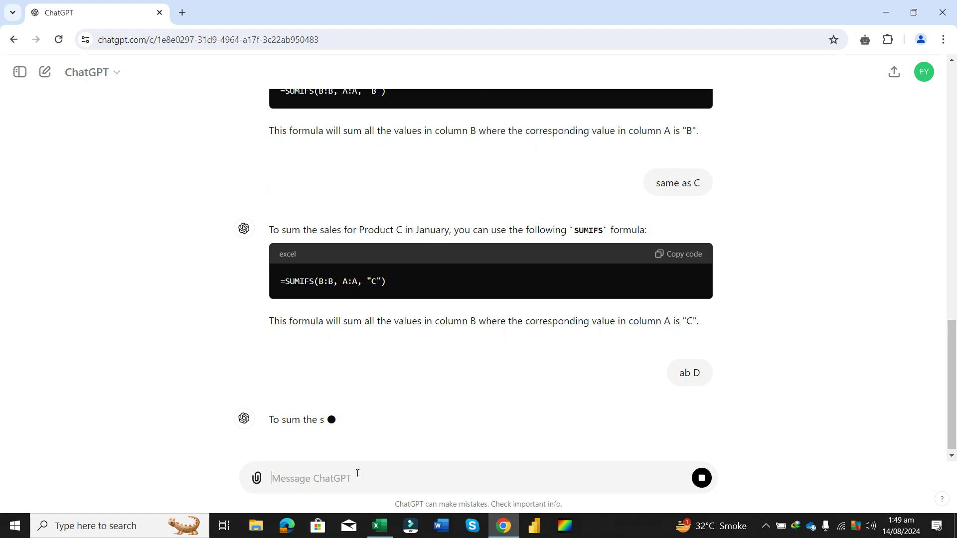
pyautogui.click(697, 287)
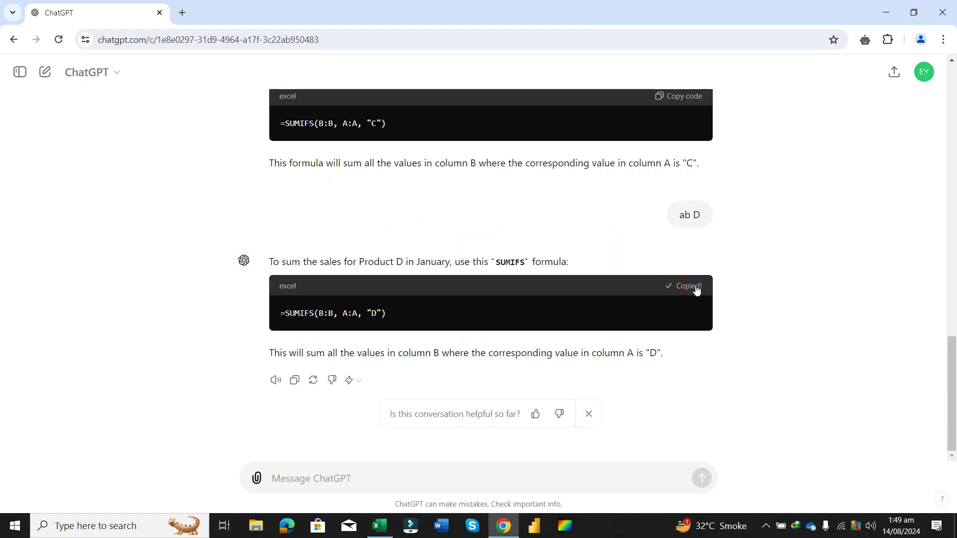
# - Paste the product D formula into G6 for 566, then review the A and B formulas
pyautogui.hotkey('alt', 'Tab')
pyautogui.click(697, 288)
pyautogui.write('v')
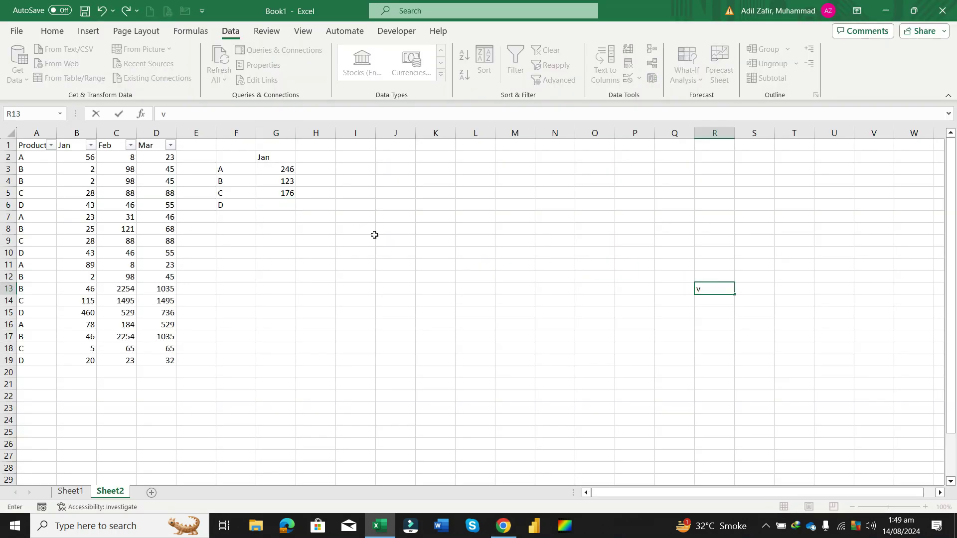
pyautogui.click(283, 203)
pyautogui.hotkey('ctrl', 'v')
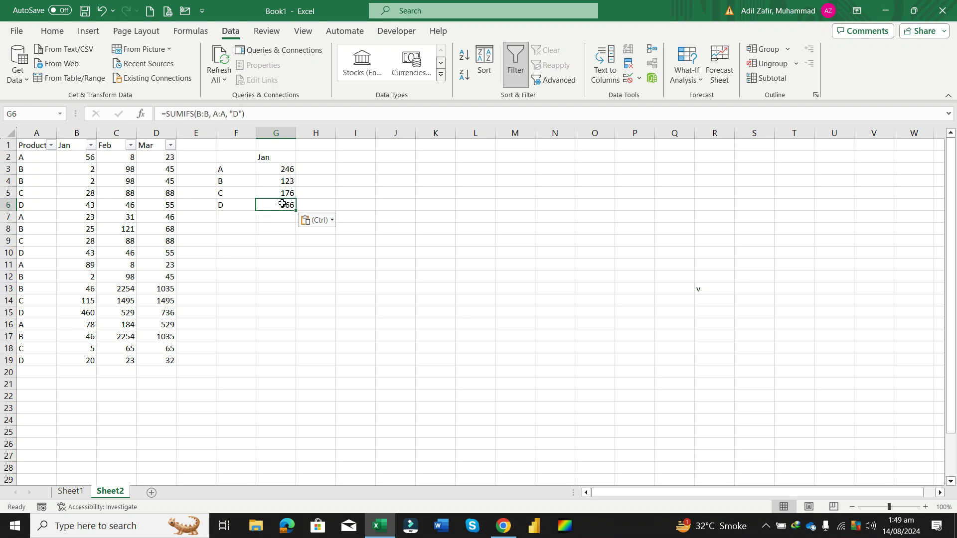
pyautogui.click(403, 188)
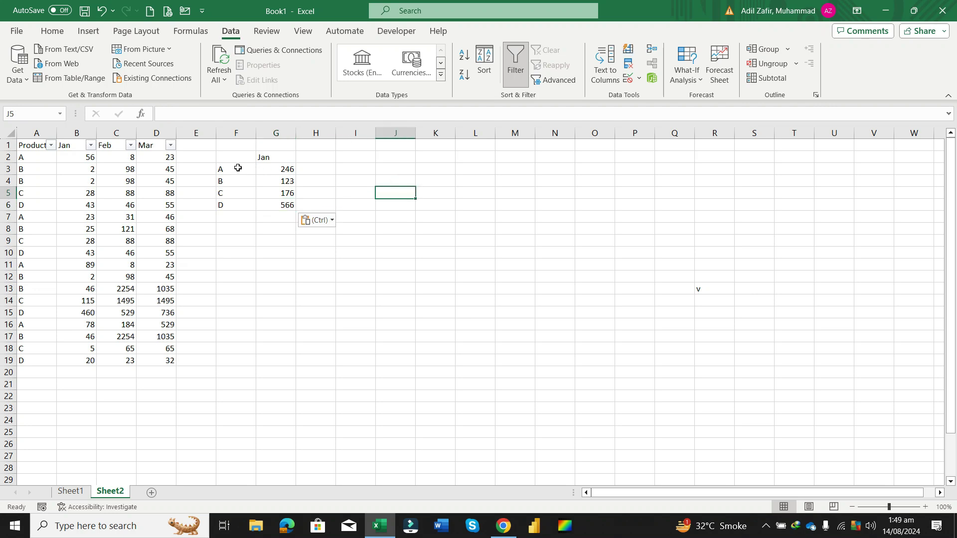
pyautogui.click(273, 174)
pyautogui.press('Down')
pyautogui.press('Down')
pyautogui.press('Down')
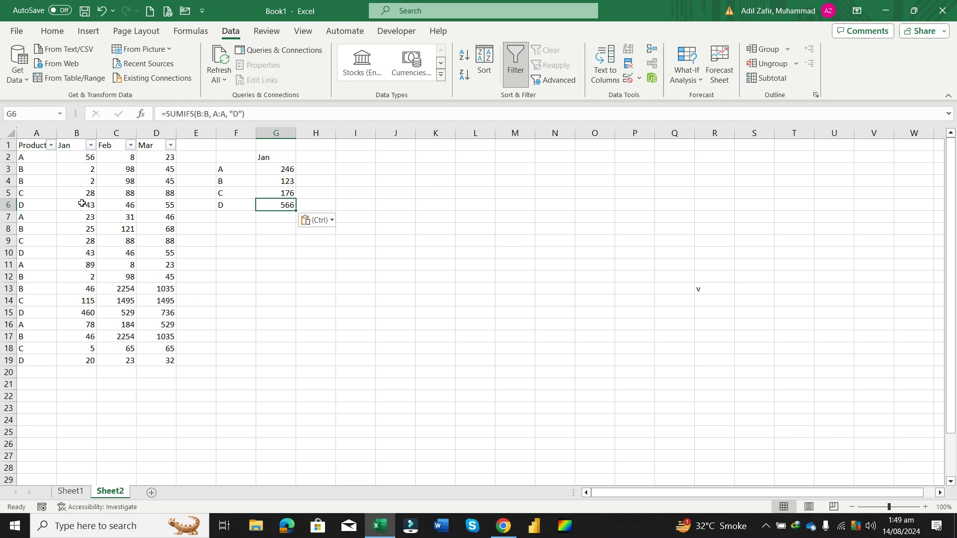
pyautogui.click(50, 145)
pyautogui.click(54, 306)
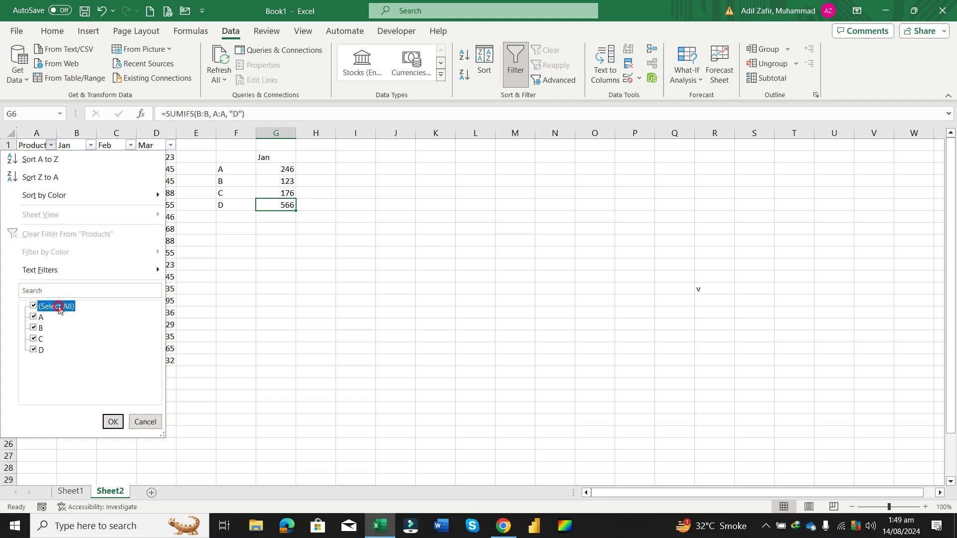
pyautogui.click(40, 350)
pyautogui.press('Return')
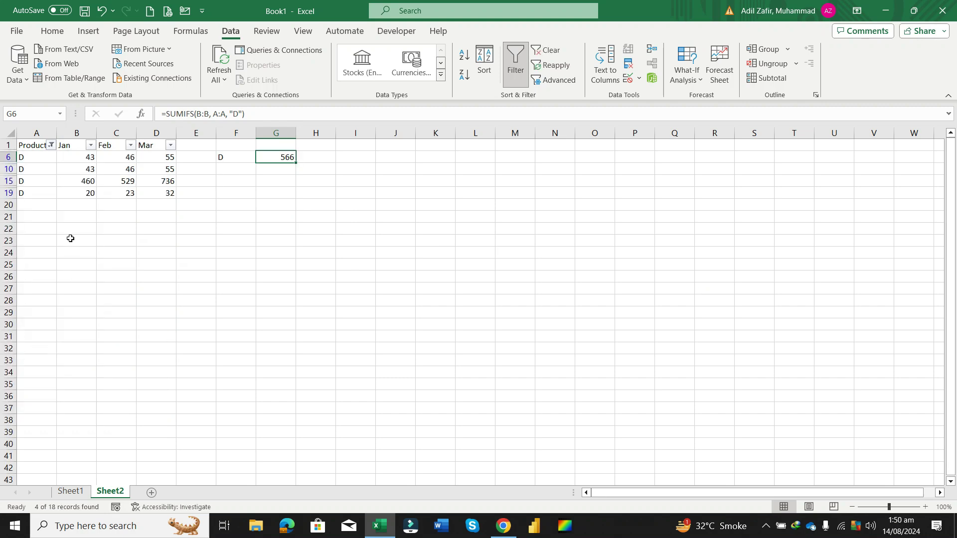
pyautogui.moveTo(74, 159); pyautogui.dragTo(74, 193)
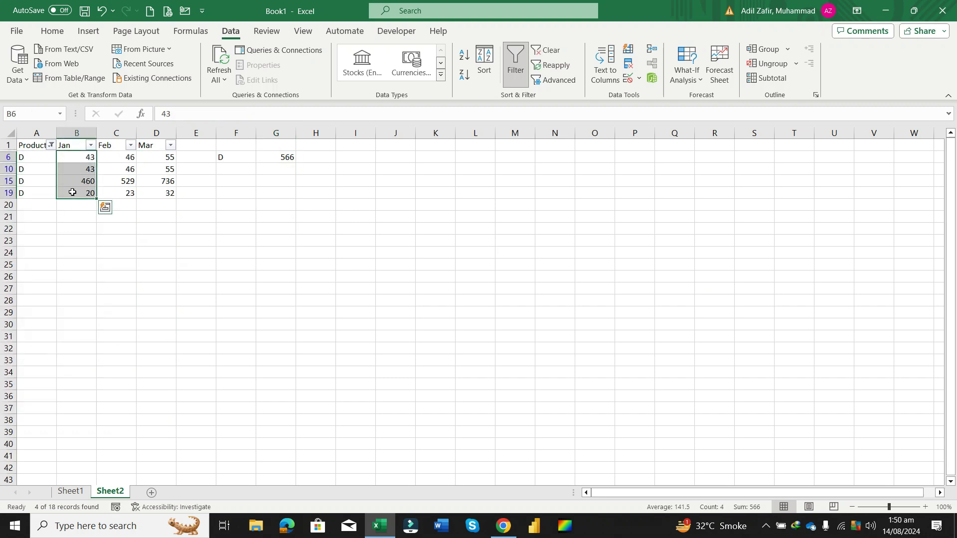
pyautogui.click(757, 512)
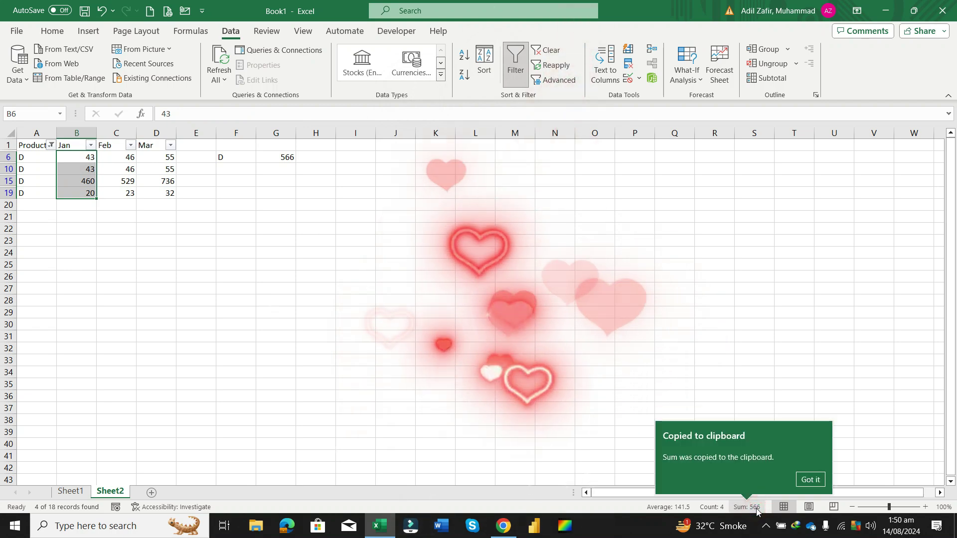
pyautogui.click(474, 327)
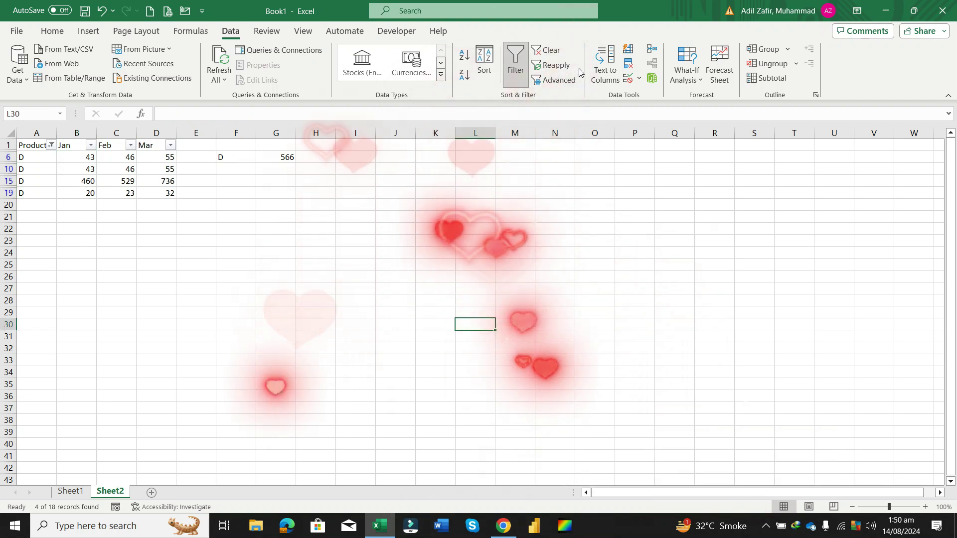
pyautogui.click(547, 49)
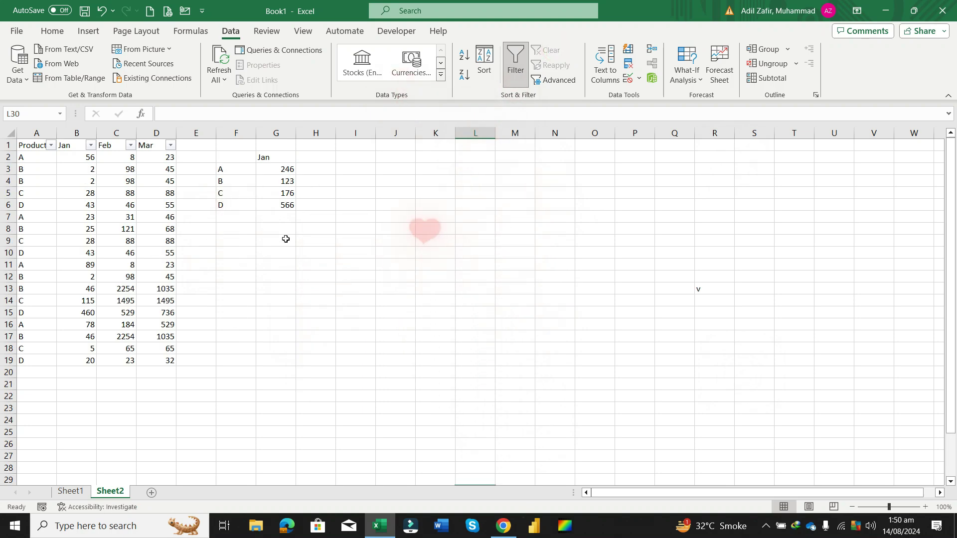
pyautogui.hotkey('alt', 'Tab')
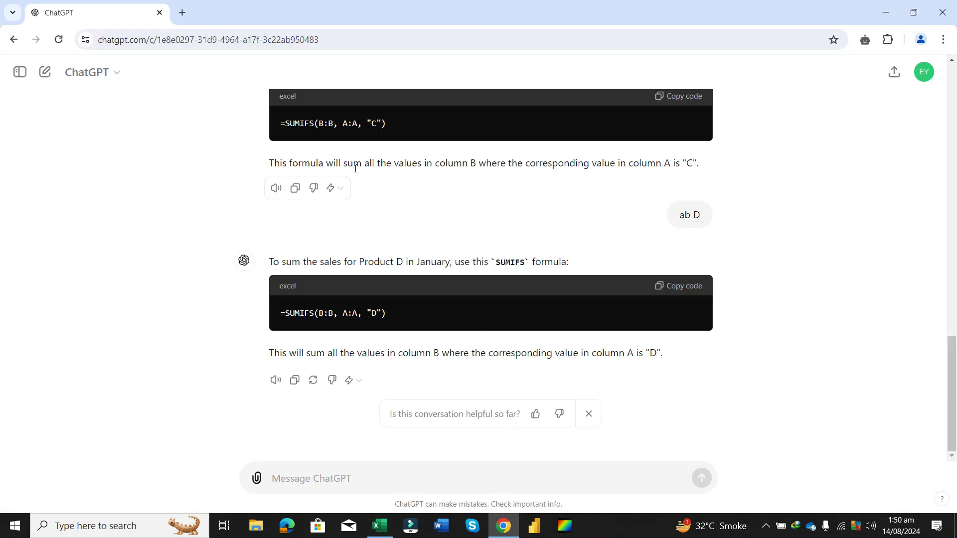
# - Send 'mujehe product D ki jan feb mar ki sell sum krdni hy' and copy the three-SUMIFS formula
pyautogui.click(355, 478)
pyautogui.write('muj')
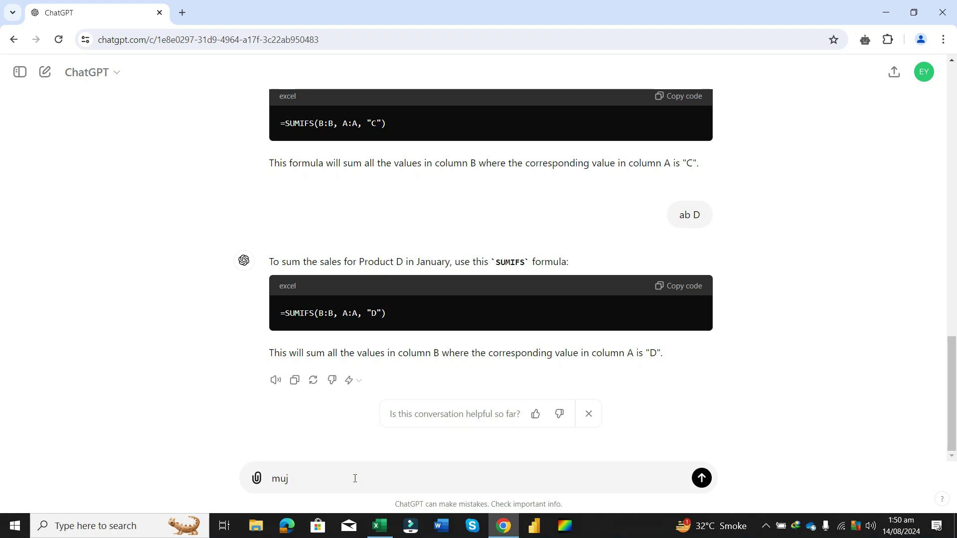
pyautogui.write('ehe product D ki jan feb mar ki sell sum krdni hy')
pyautogui.press('Return')
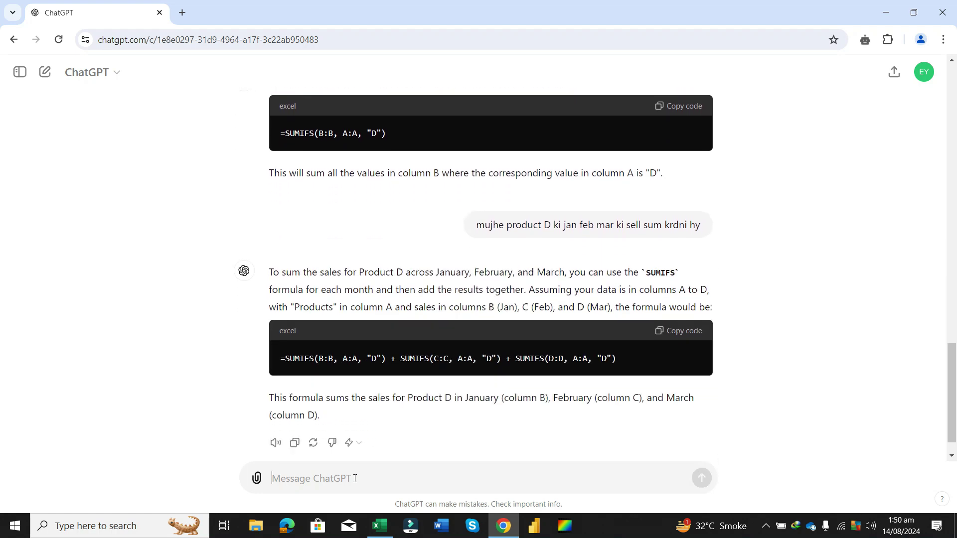
pyautogui.click(694, 298)
pyautogui.hotkey('alt', 'Tab')
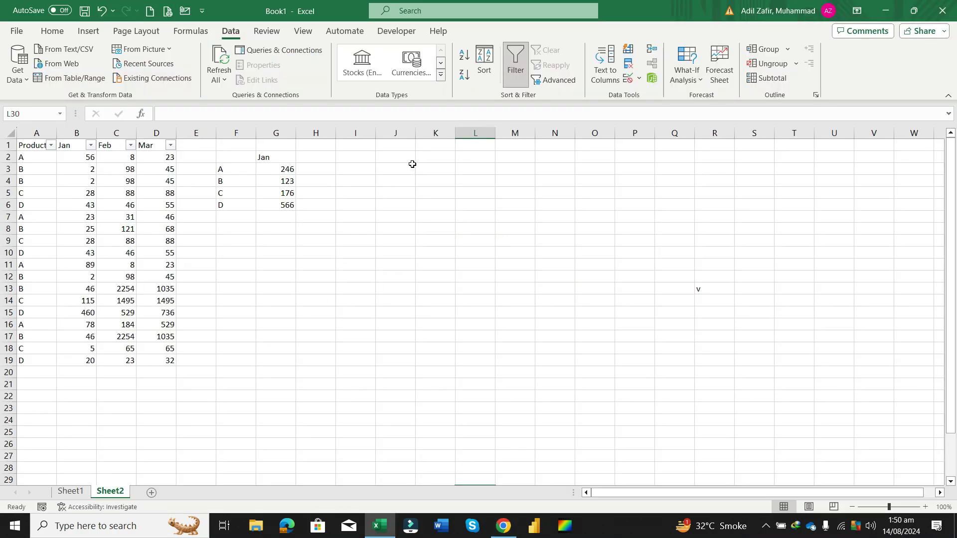
# - Paste the product D Jan–Mar formula into cell I6
pyautogui.click(412, 167)
pyautogui.click(350, 208)
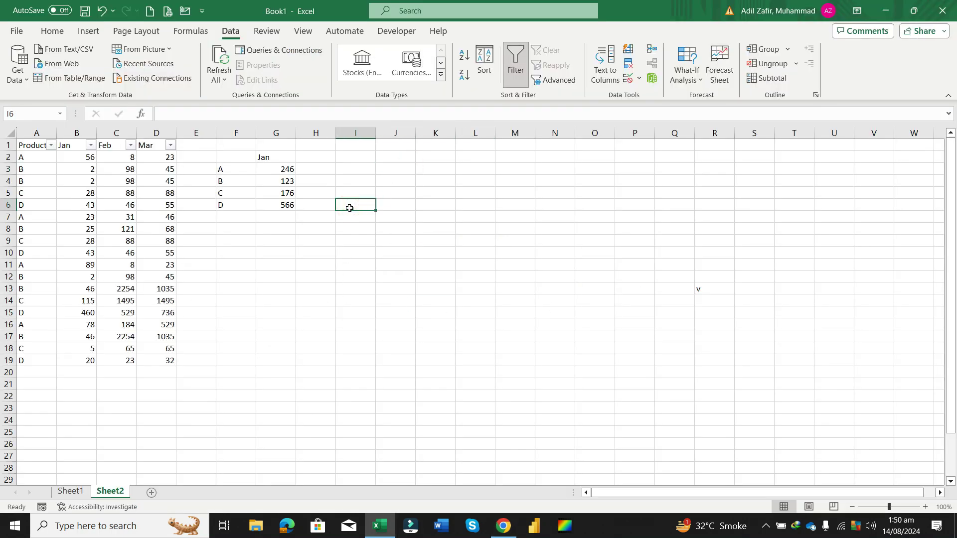
pyautogui.hotkey('ctrl', 'v')
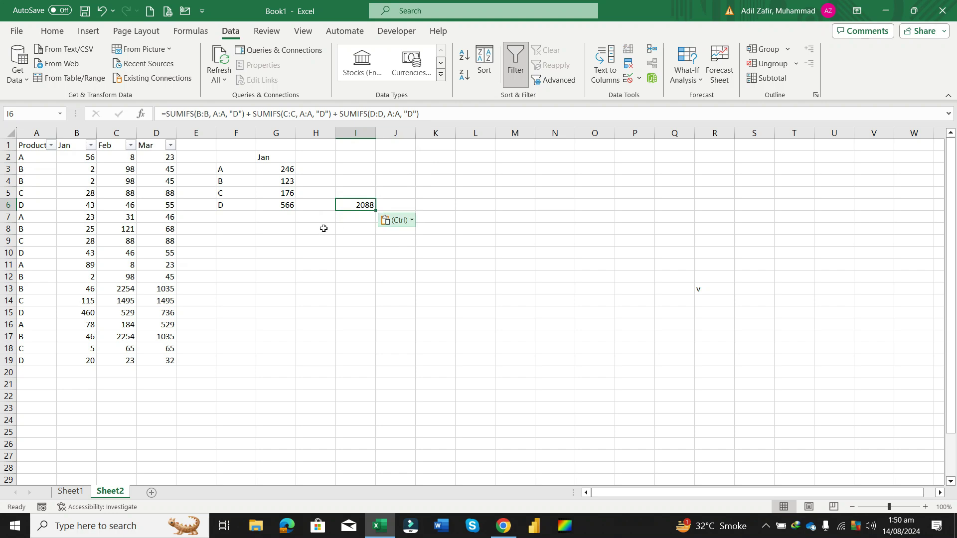
# - Filter Products to D, confirm B6:D19 sums to 2088 matching I6, then clear the filter
pyautogui.click(51, 146)
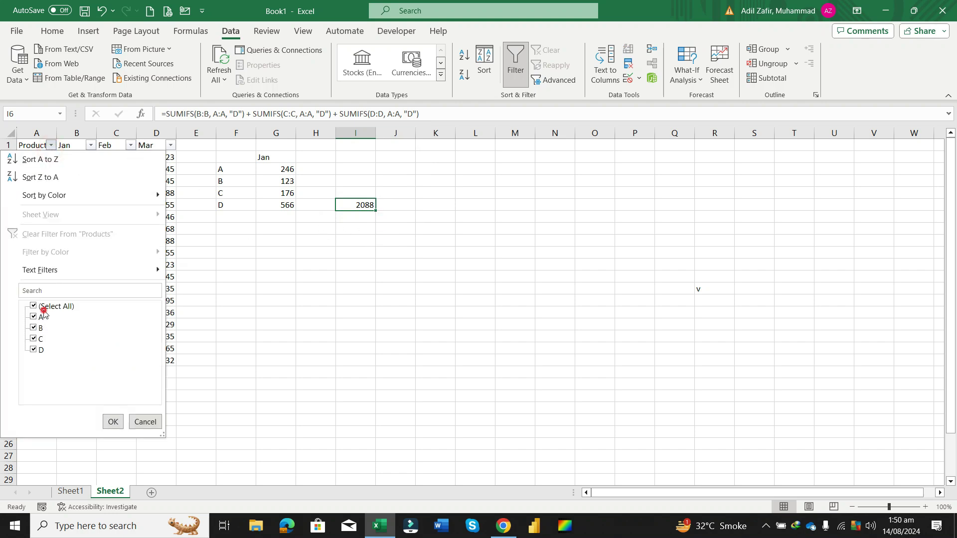
pyautogui.click(42, 308)
pyautogui.click(41, 350)
pyautogui.click(112, 422)
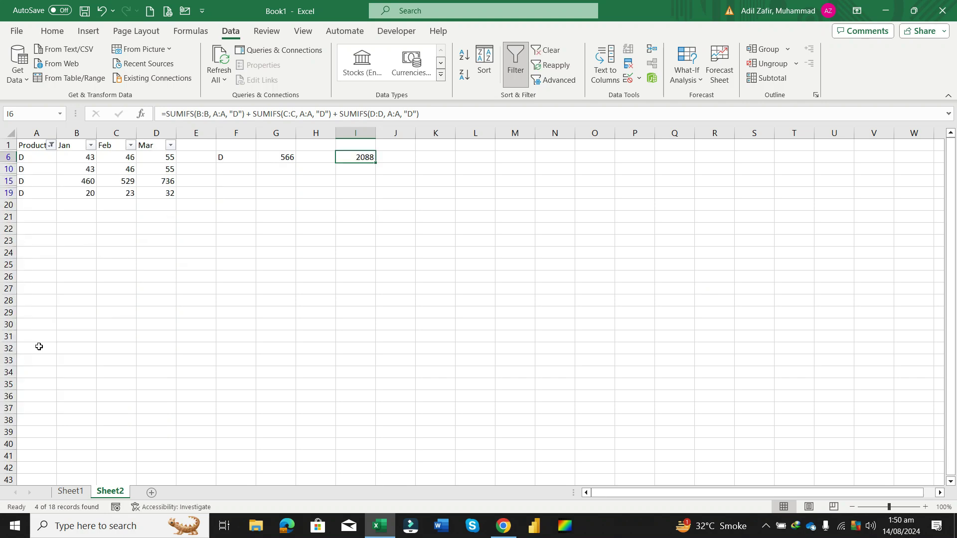
pyautogui.moveTo(72, 163); pyautogui.dragTo(167, 196)
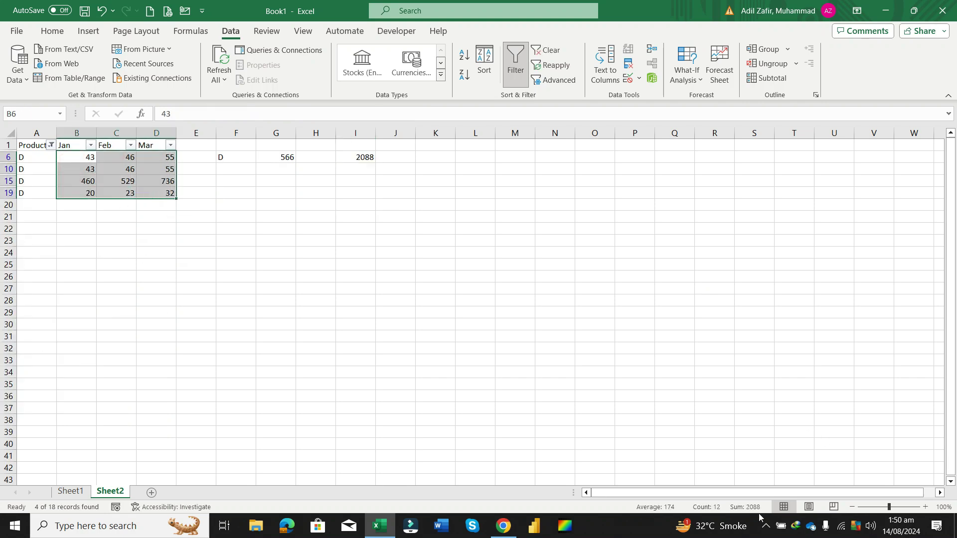
pyautogui.click(367, 164)
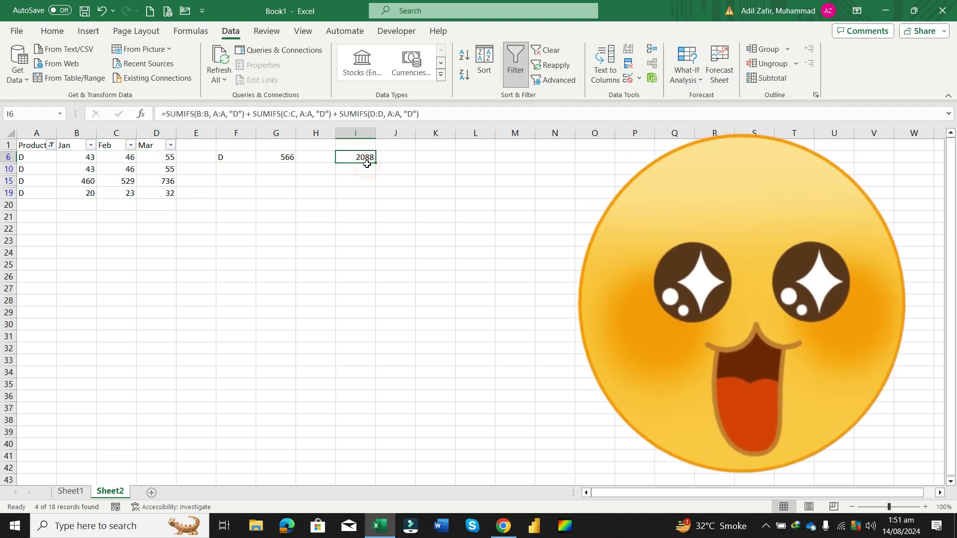
pyautogui.click(551, 52)
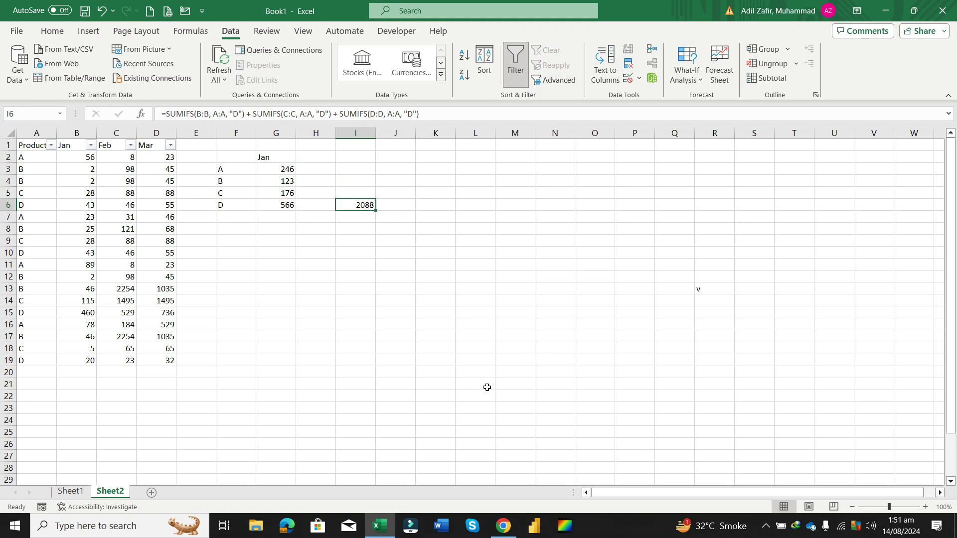
pyautogui.click(64, 496)
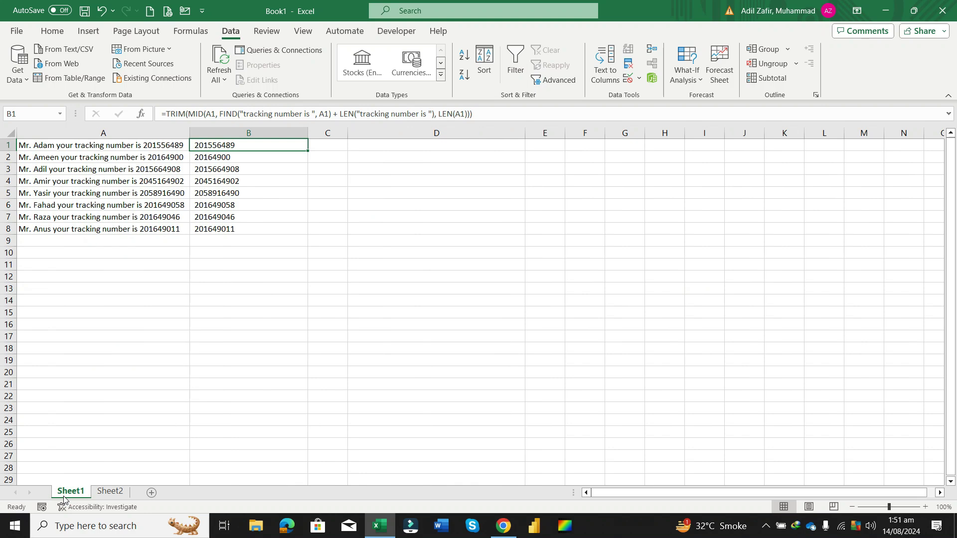
pyautogui.click(110, 493)
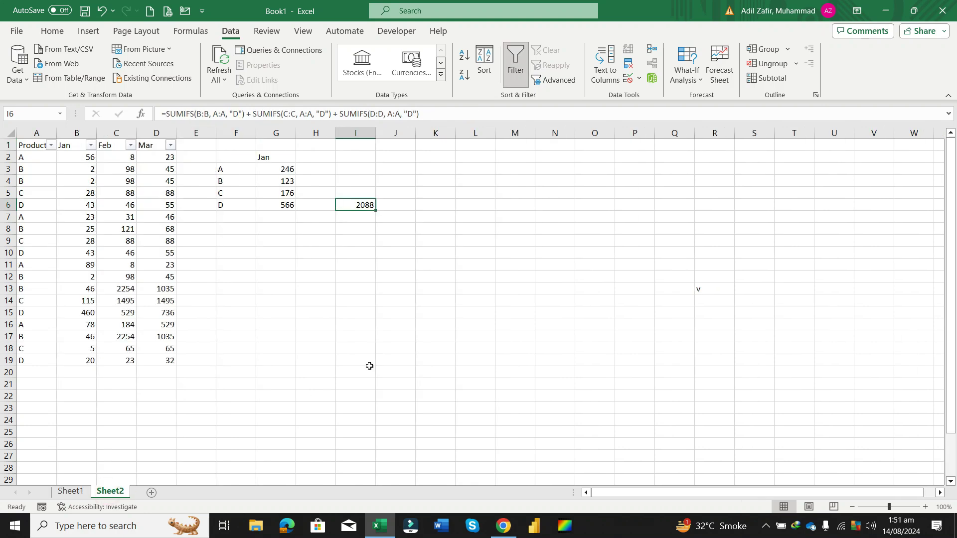